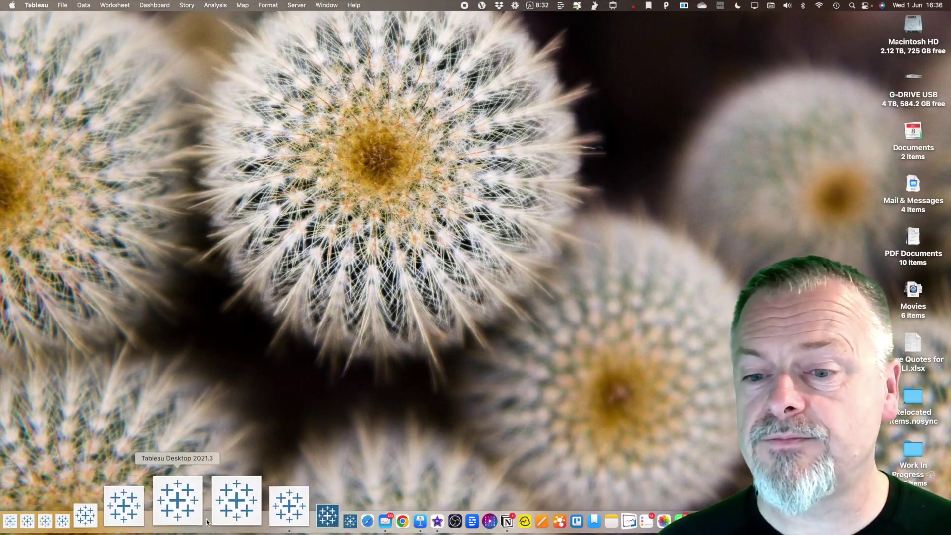
Step: Connect Tableau to EU SuperStore Sample Data.xlsx in the Tableau VS PowerBI folder as an Excel source
left_click(229, 512)
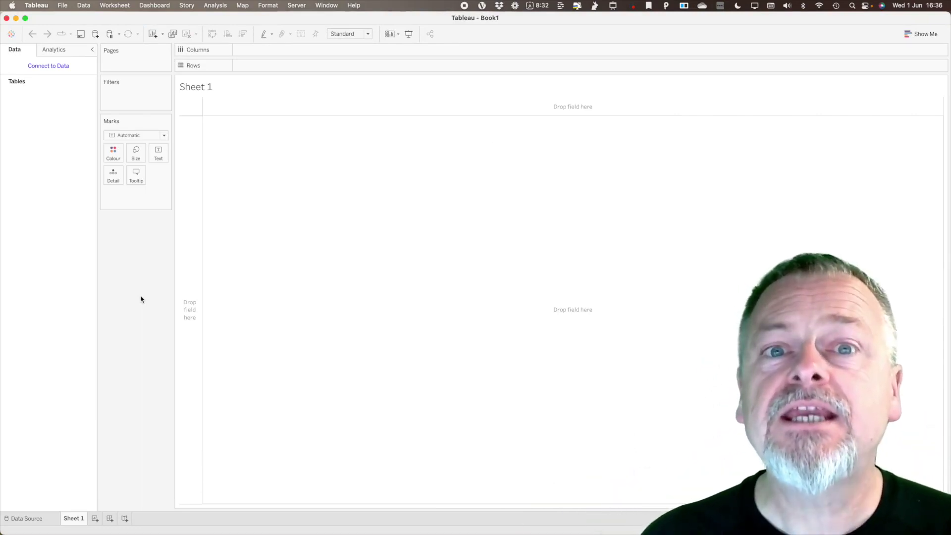
left_click(47, 68)
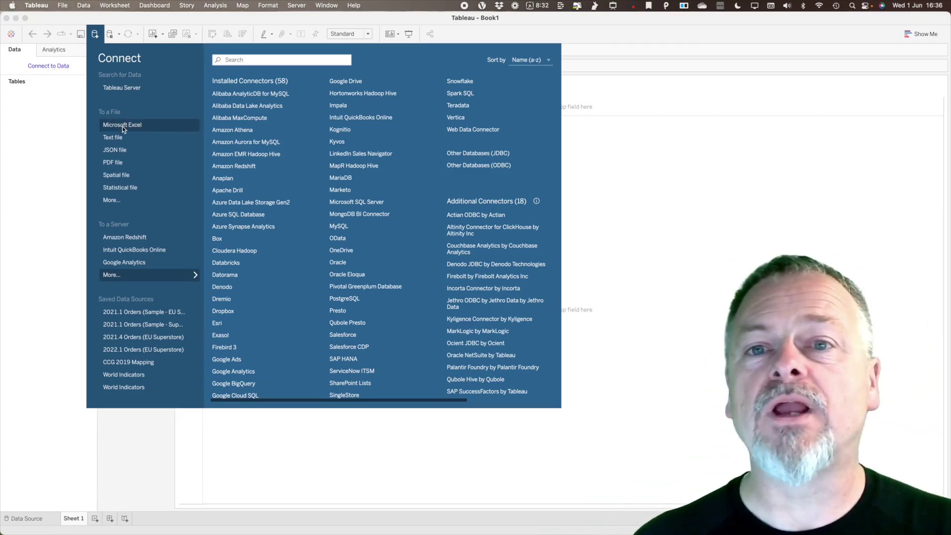
left_click(123, 126)
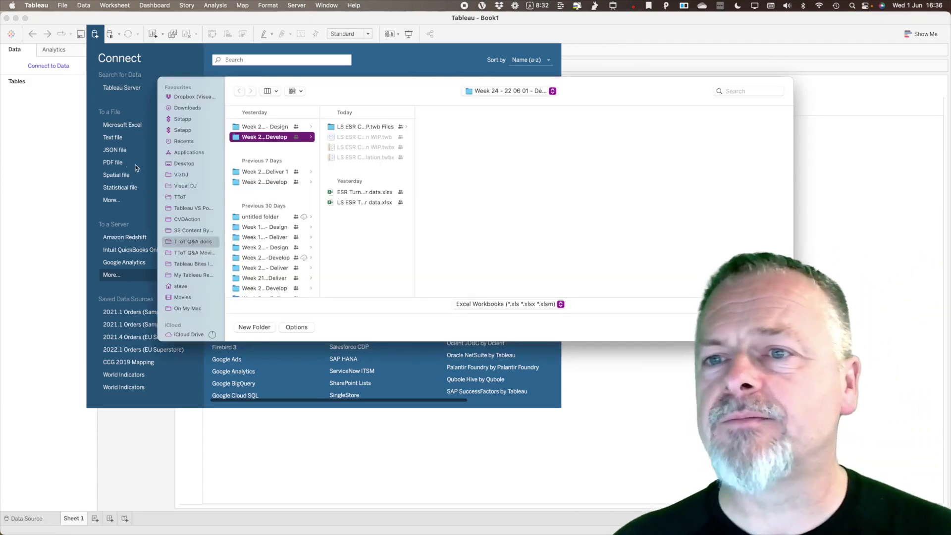
left_click(191, 208)
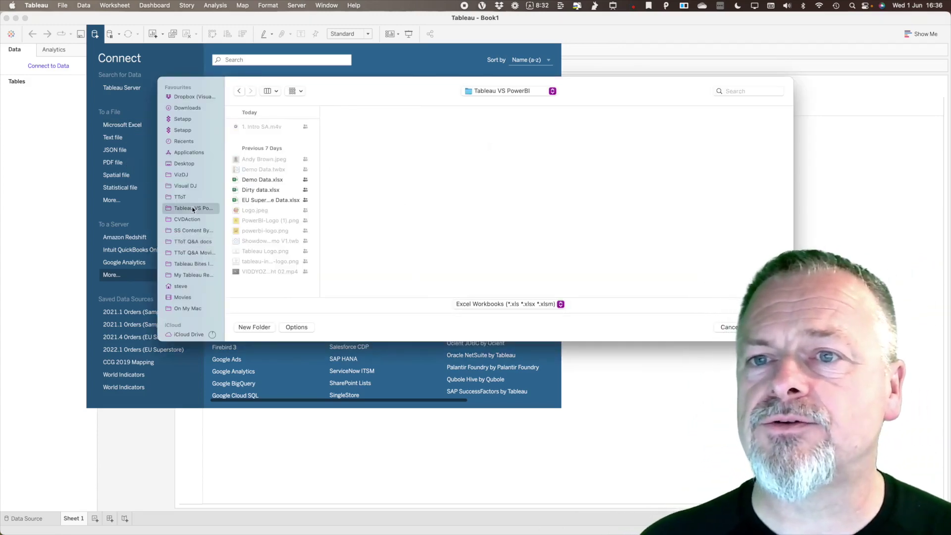
left_click(268, 200)
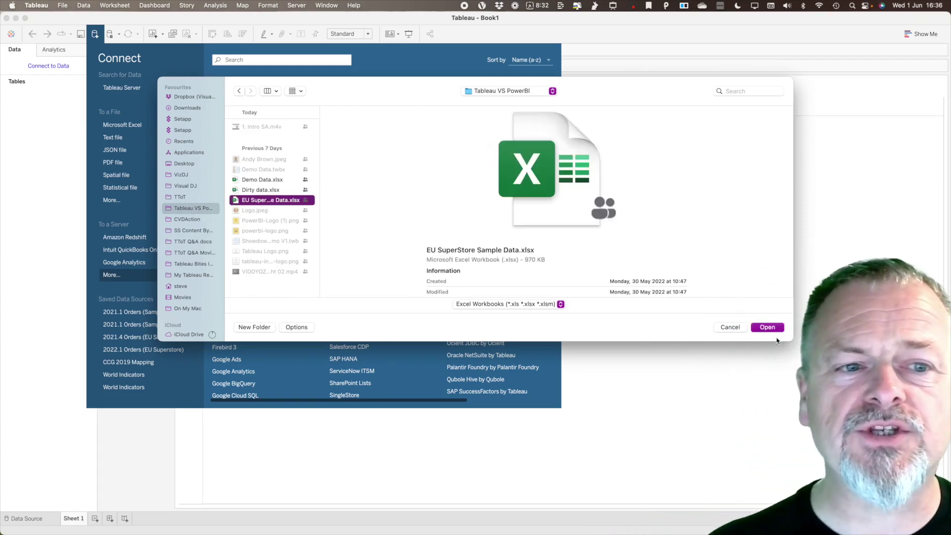
left_click(767, 328)
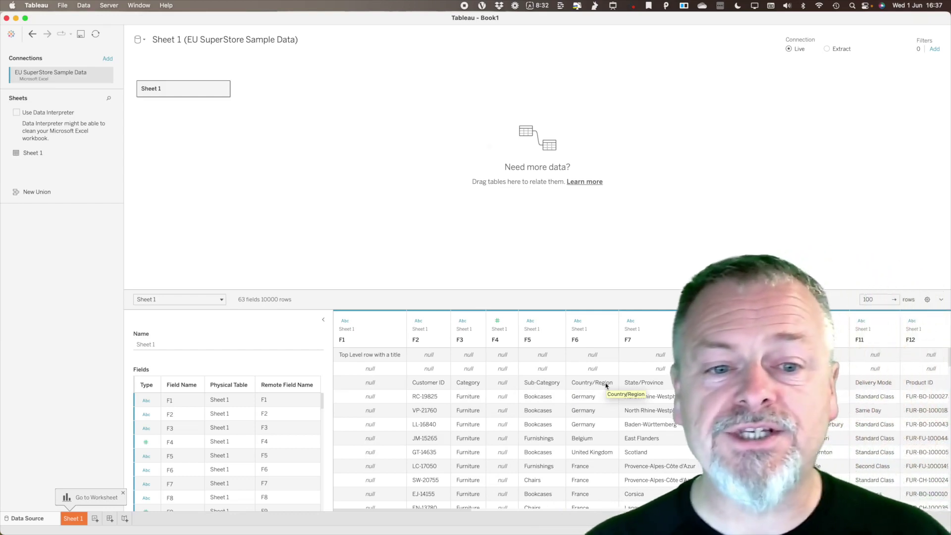
Step: Scroll across and down the Sheet 1 preview grid to inspect the raw F1–F63 columns and title rows
scroll(632, 391, "right", 5)
scroll(625, 387, "right", 6)
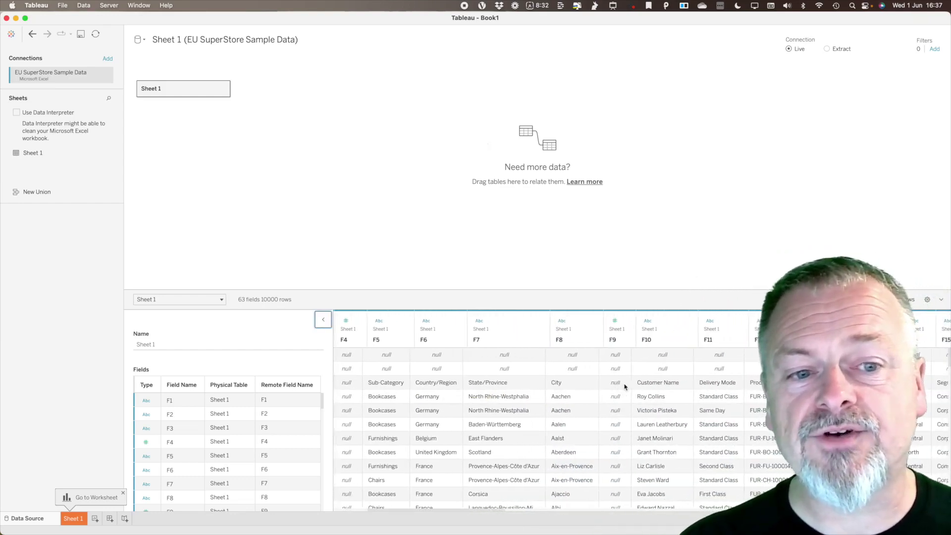
scroll(624, 386, "right", 5)
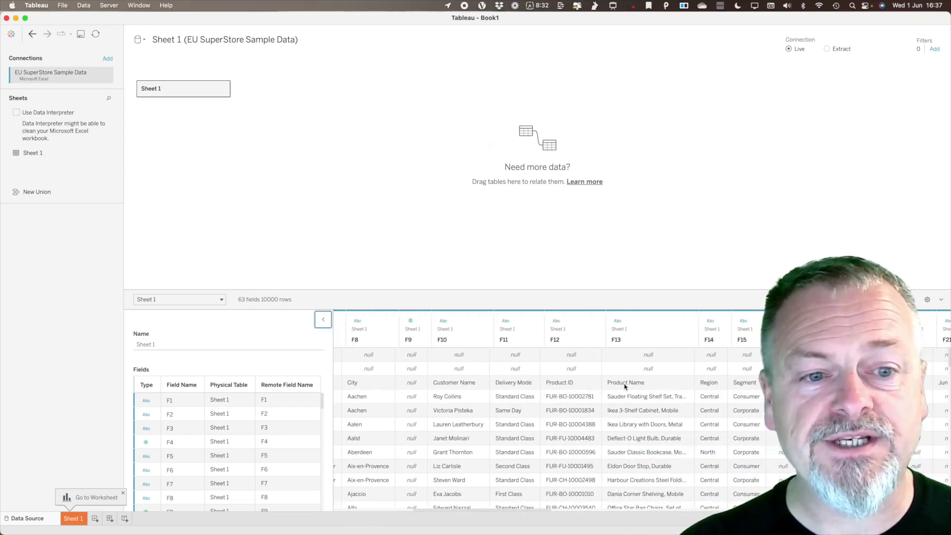
scroll(625, 386, "right", 10)
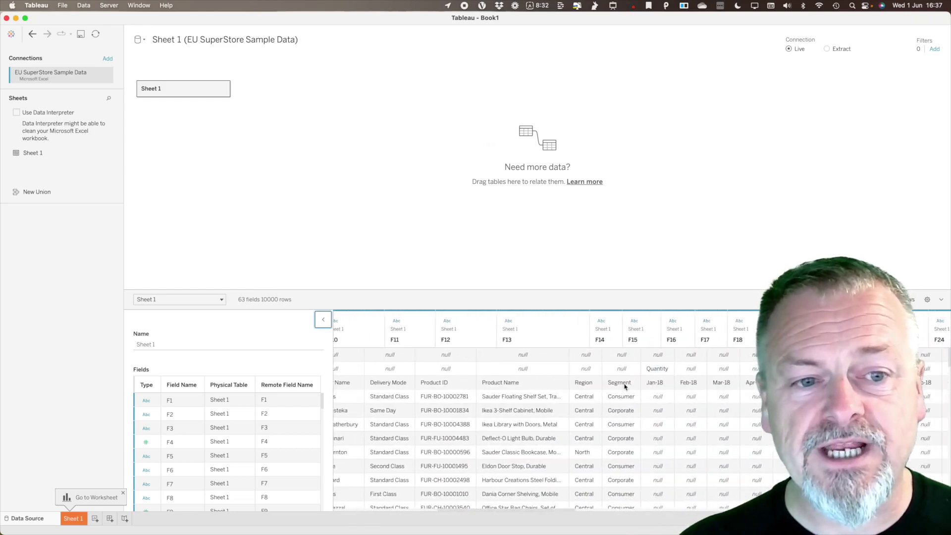
scroll(625, 386, "right", 1)
scroll(574, 389, "right", 3)
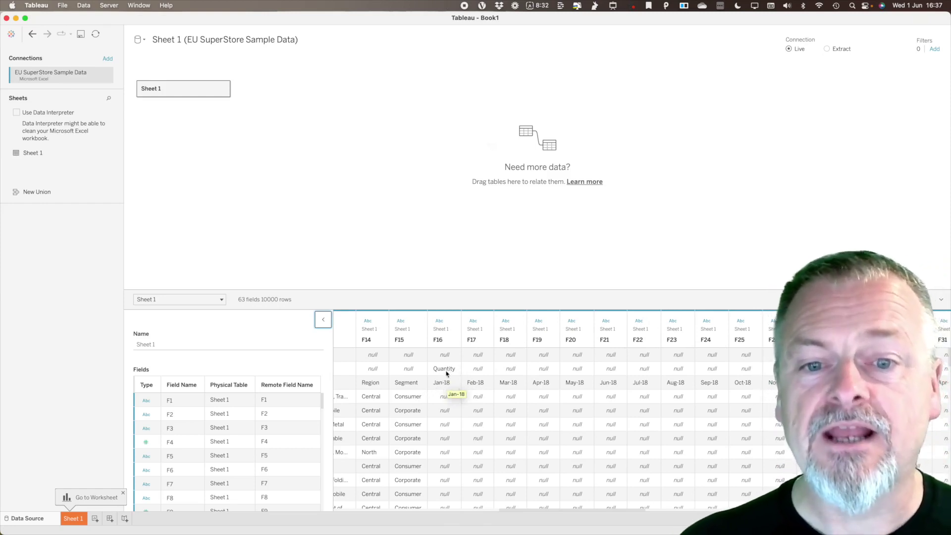
scroll(520, 395, "right", 15)
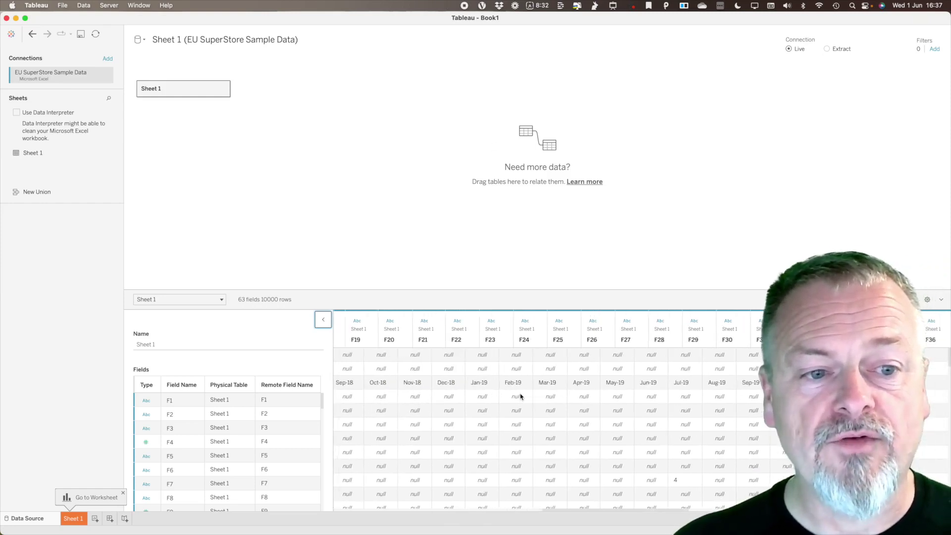
scroll(521, 396, "right", 5)
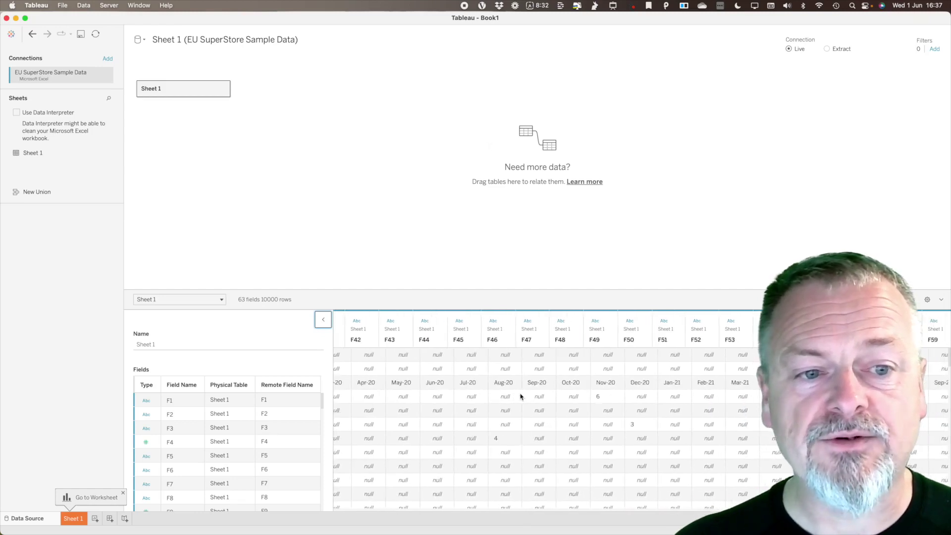
scroll(520, 395, "left", 12)
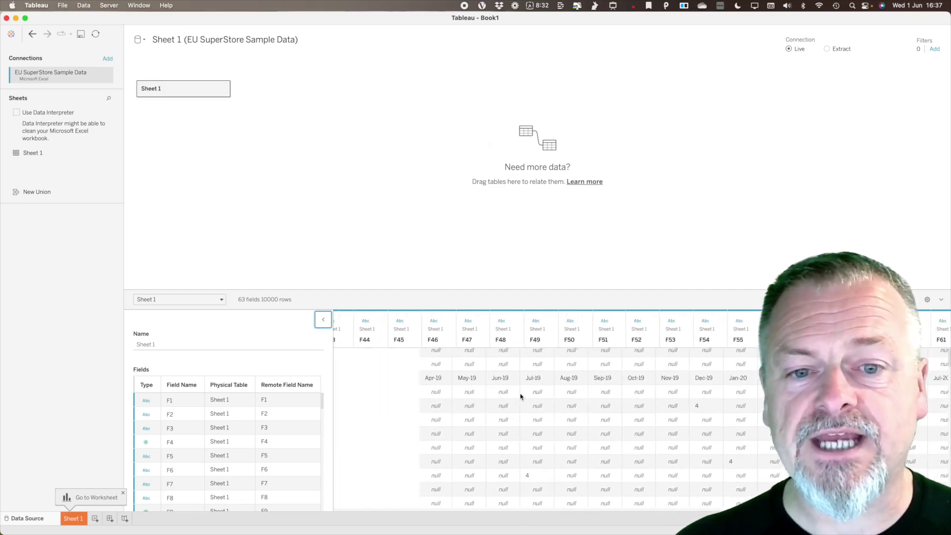
scroll(520, 396, "left", 8)
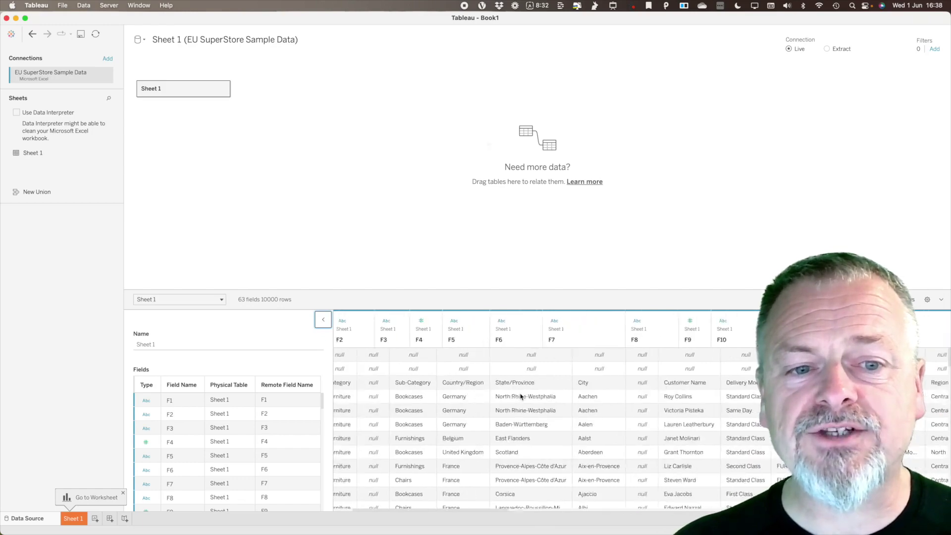
scroll(520, 395, "right", 6)
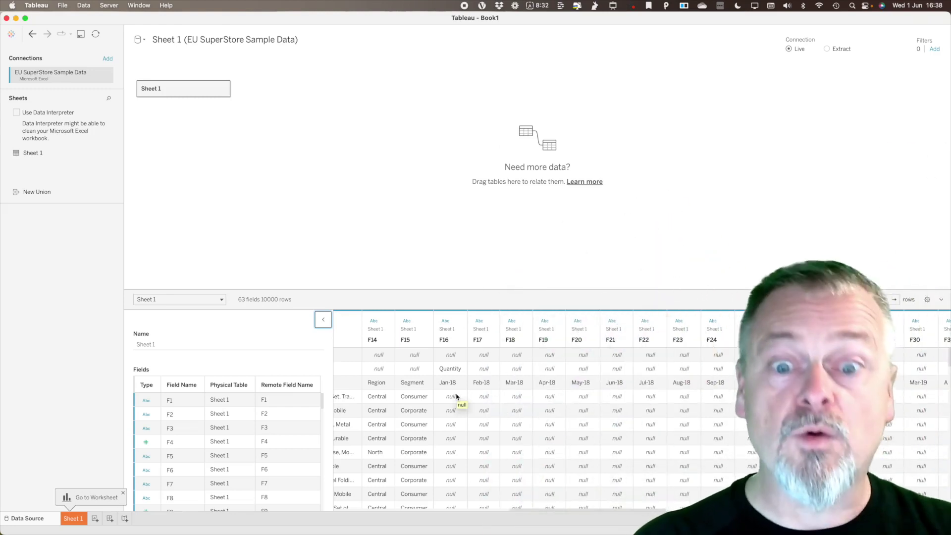
scroll(456, 396, "left", 10)
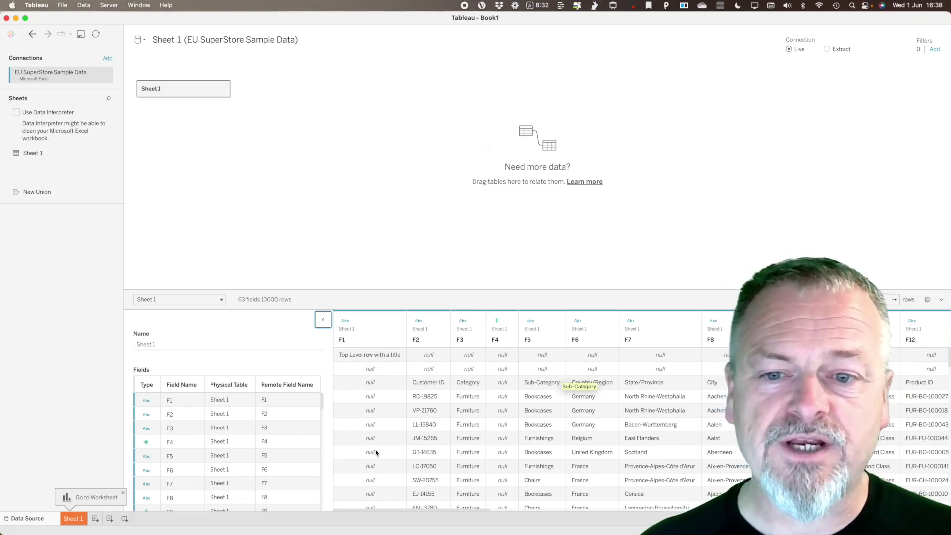
scroll(545, 414, "right", 2)
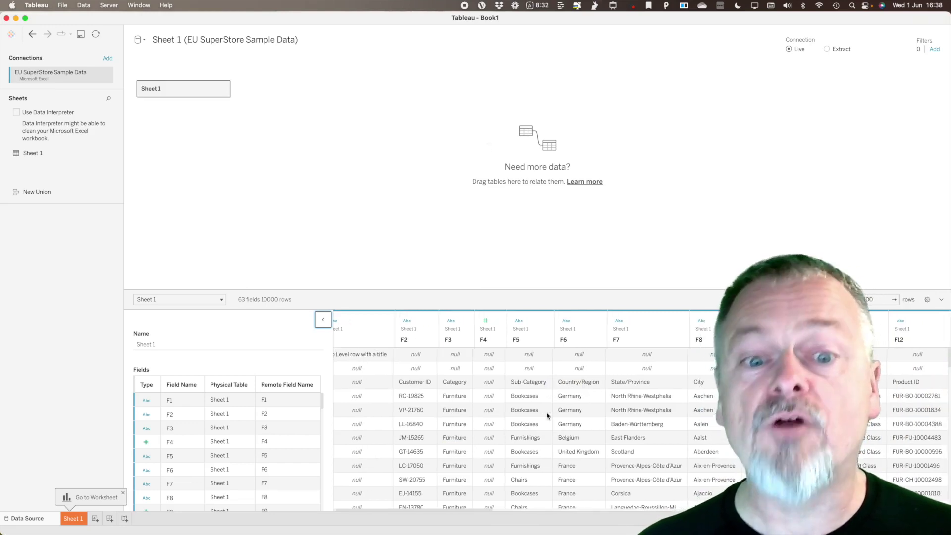
scroll(545, 414, "down", 3)
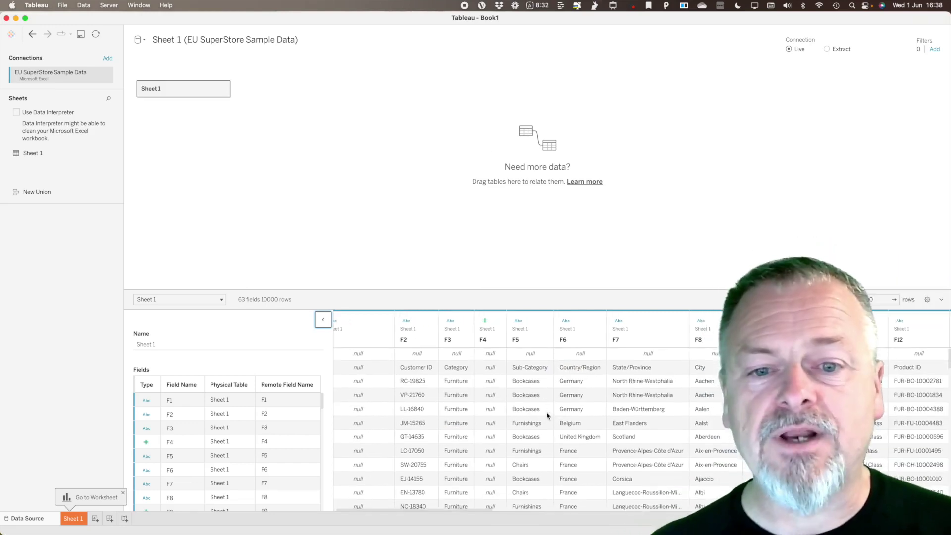
scroll(480, 399, "up", 3)
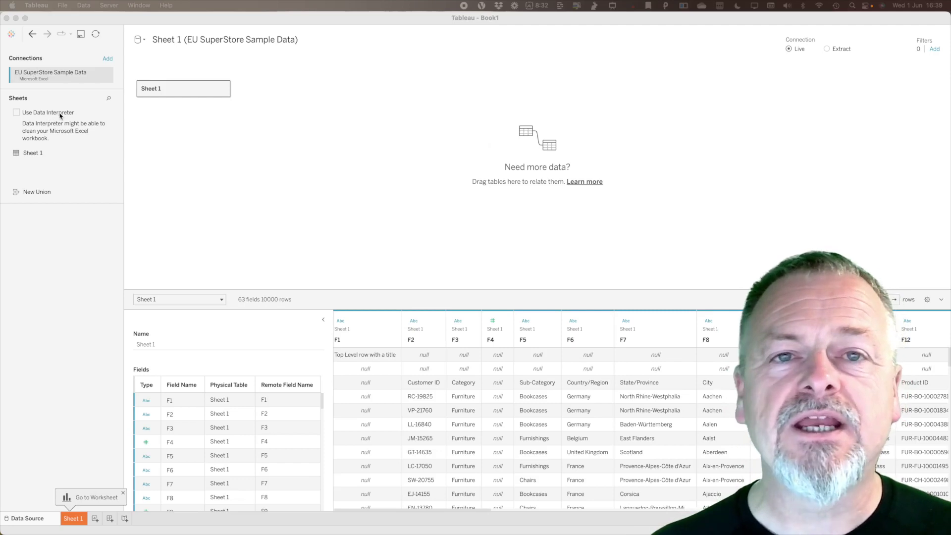
Step: Turn on Data Interpreter and check the cleaned headers such as Customer ID, Category and Jan-18
left_click(15, 114)
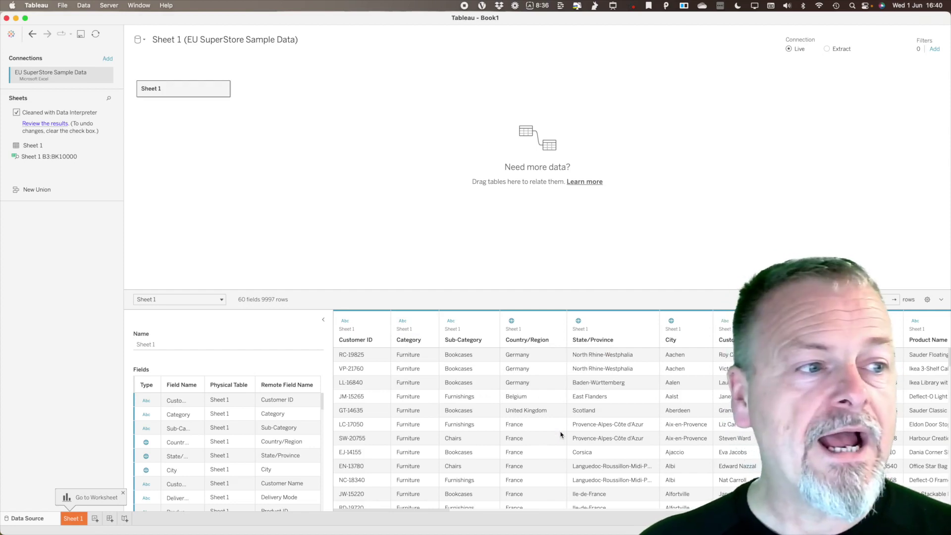
scroll(562, 434, "right", 10)
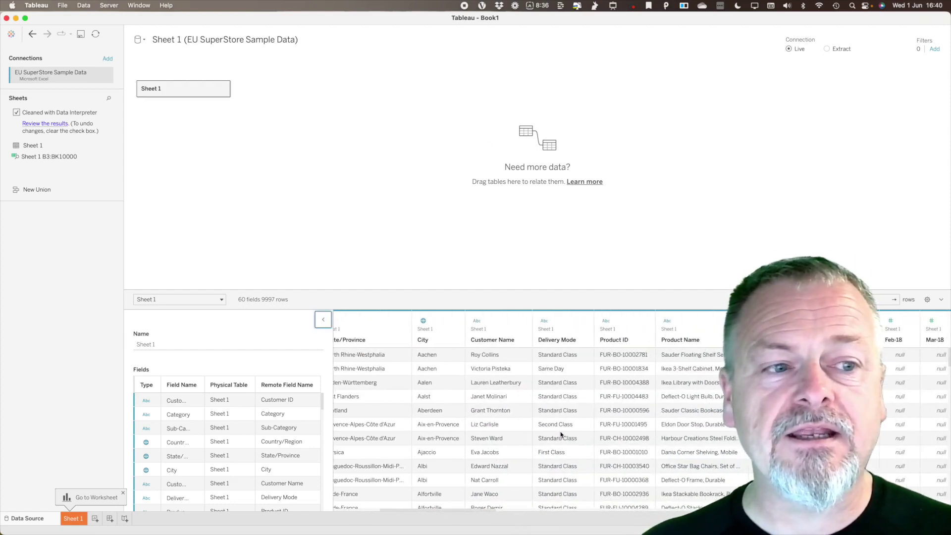
scroll(561, 435, "right", 5)
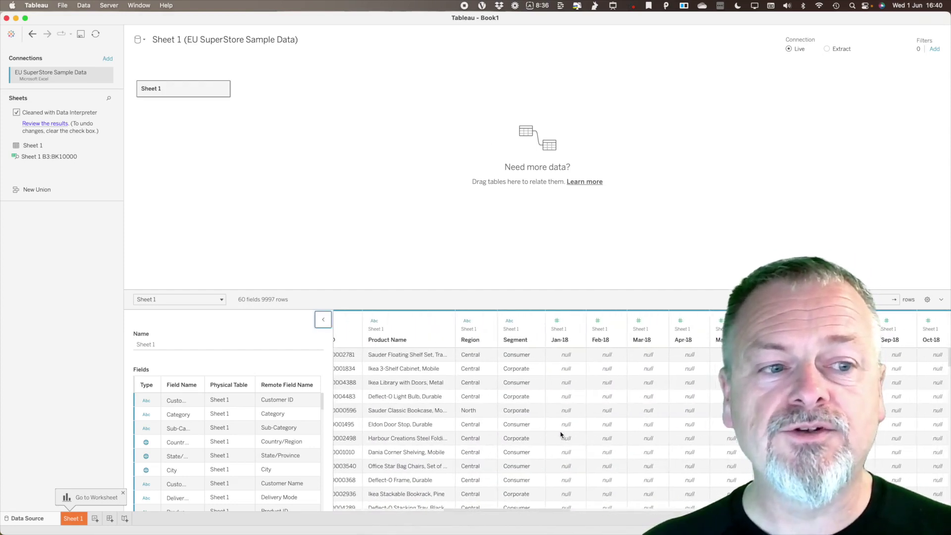
scroll(561, 434, "left", 15)
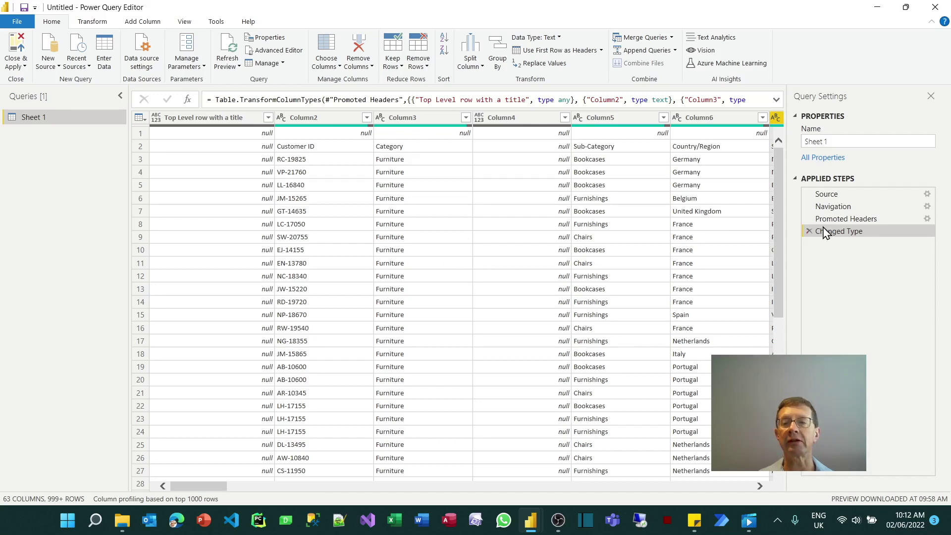
Step: Step through the Sheet 1 query's applied steps, returning to Changed Type
left_click(842, 195)
left_click(848, 207)
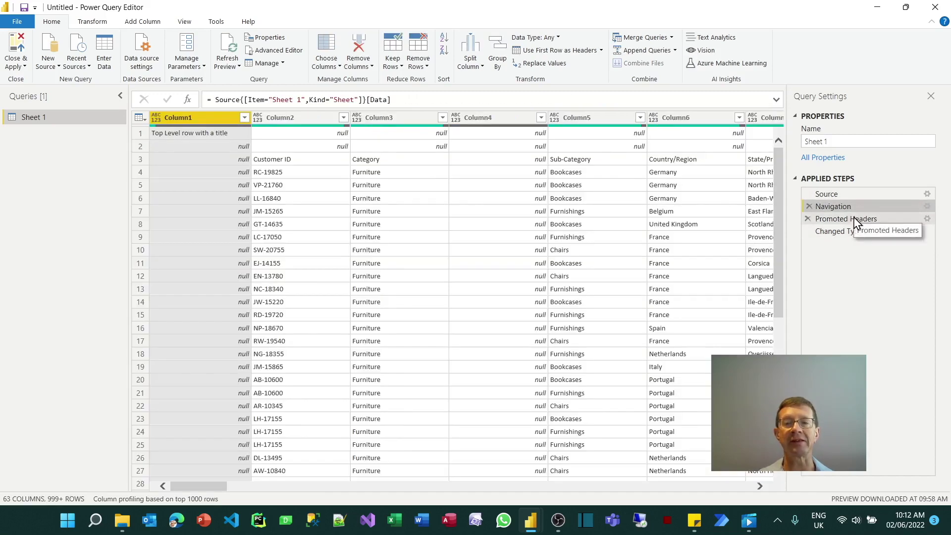
left_click(855, 219)
left_click(859, 233)
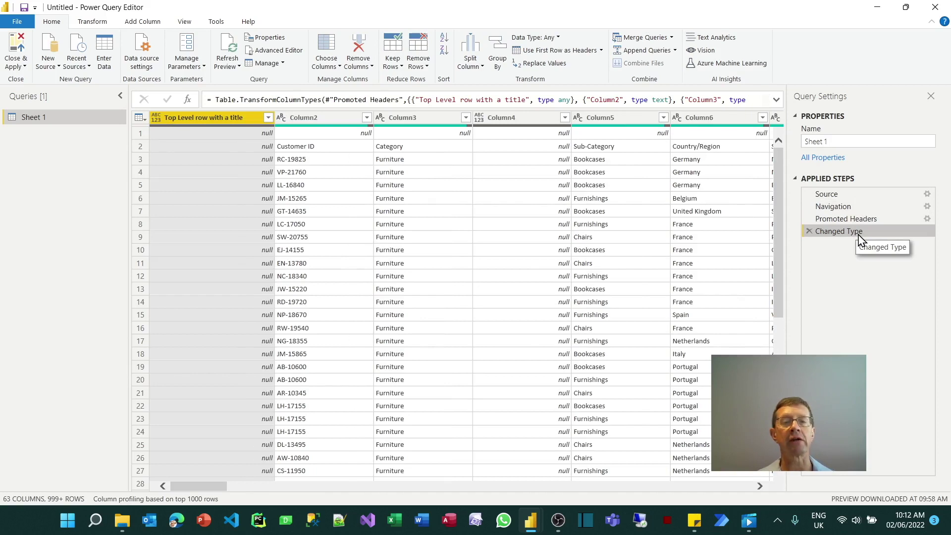
Step: Remove the top 1 row and promote the first row to column headers
left_click(426, 66)
left_click(437, 79)
type("1")
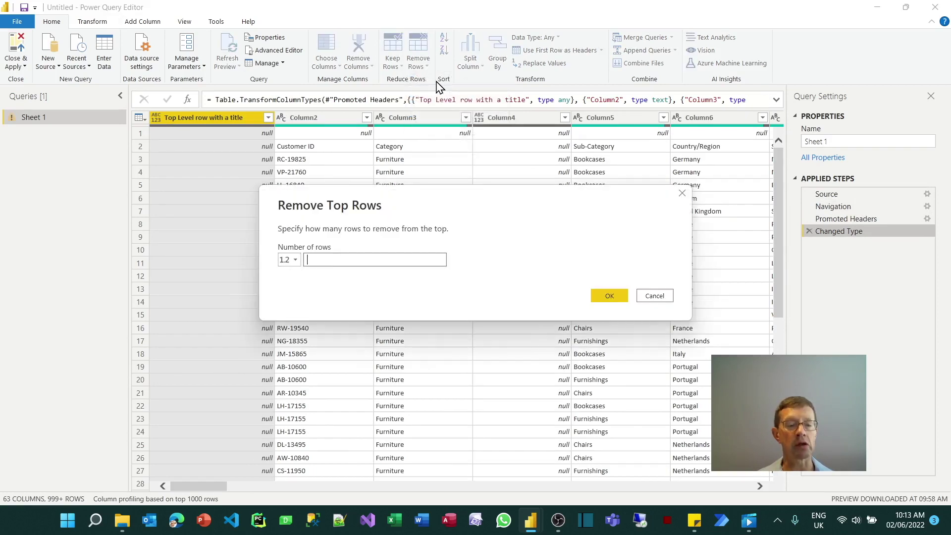
left_click(615, 296)
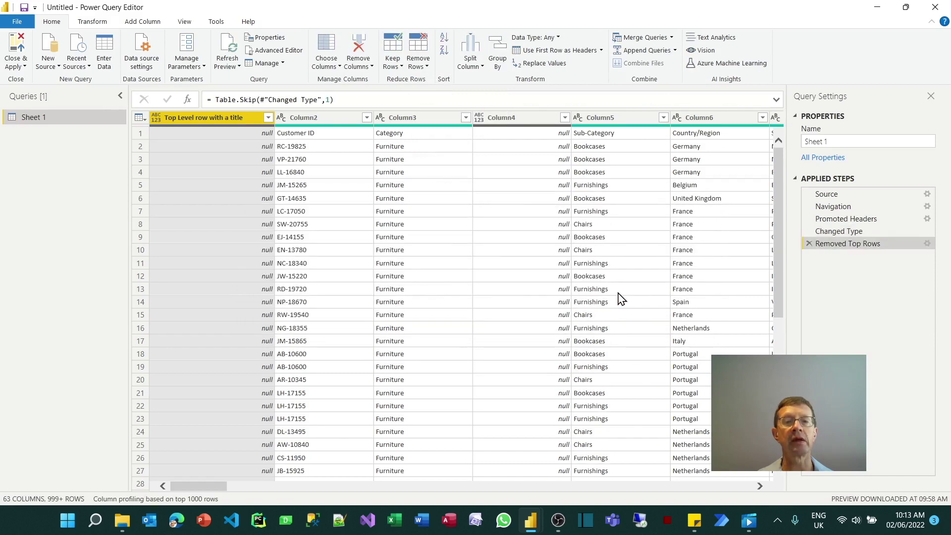
left_click(582, 54)
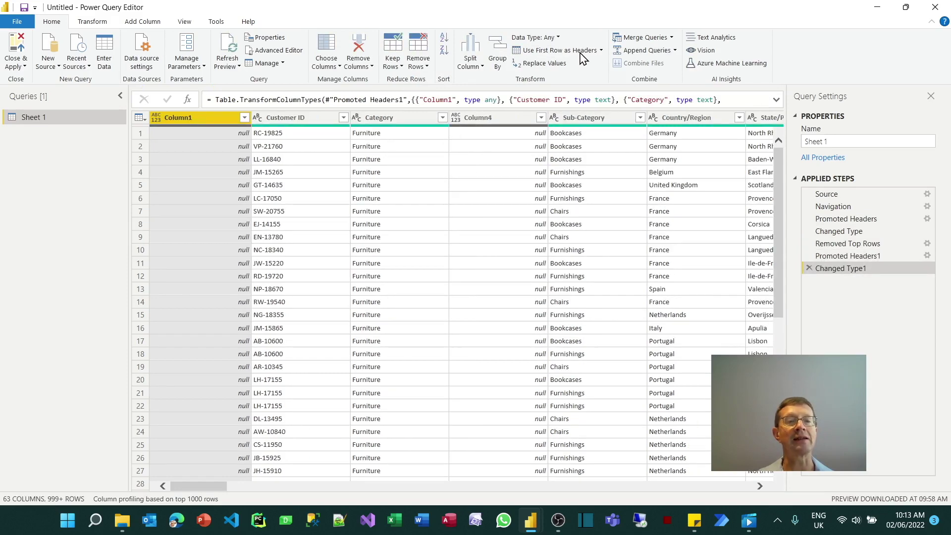
Step: Delete the empty Column1, Column4 and Column9 columns
left_click(512, 119)
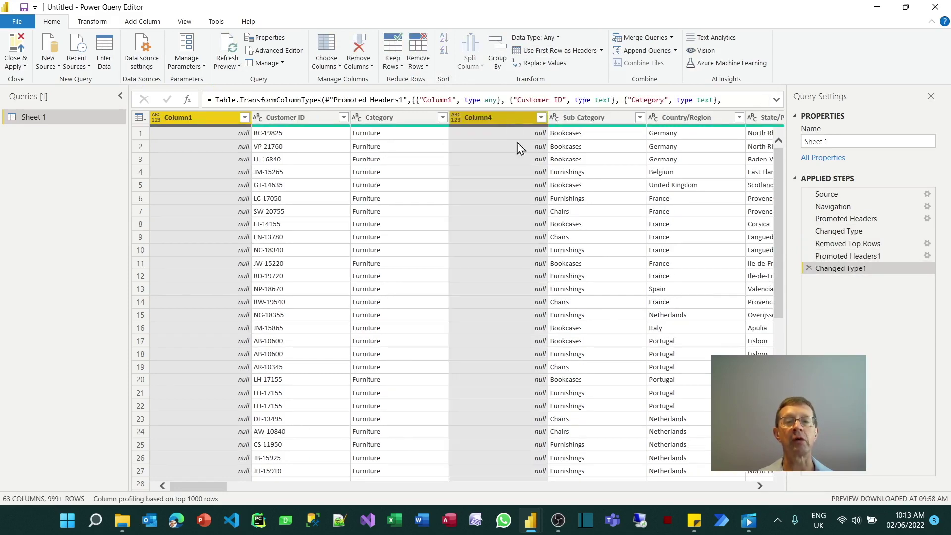
left_click(759, 486)
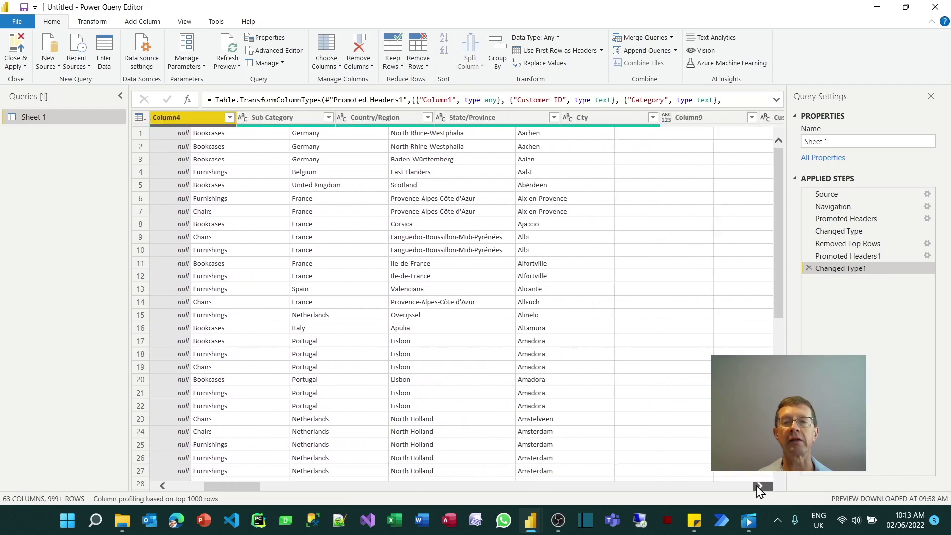
left_click(632, 120)
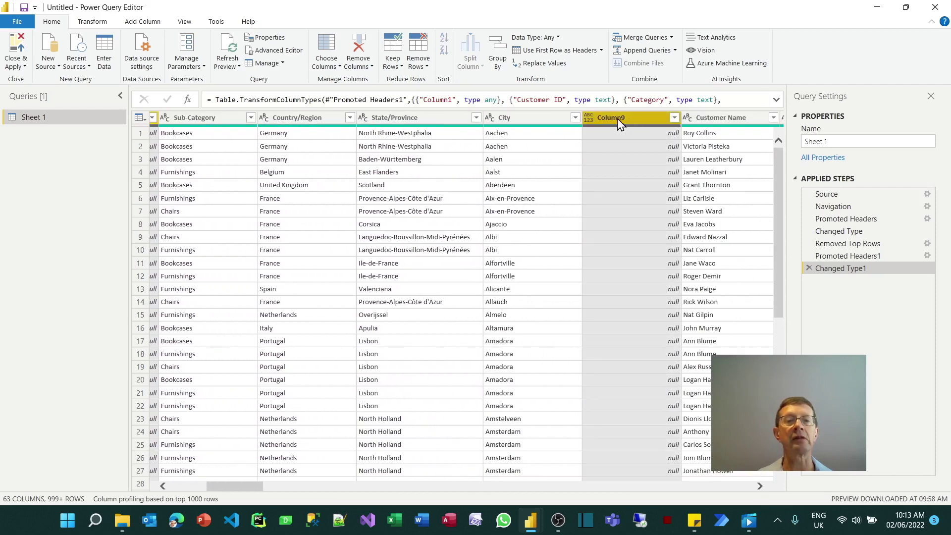
left_click(371, 67)
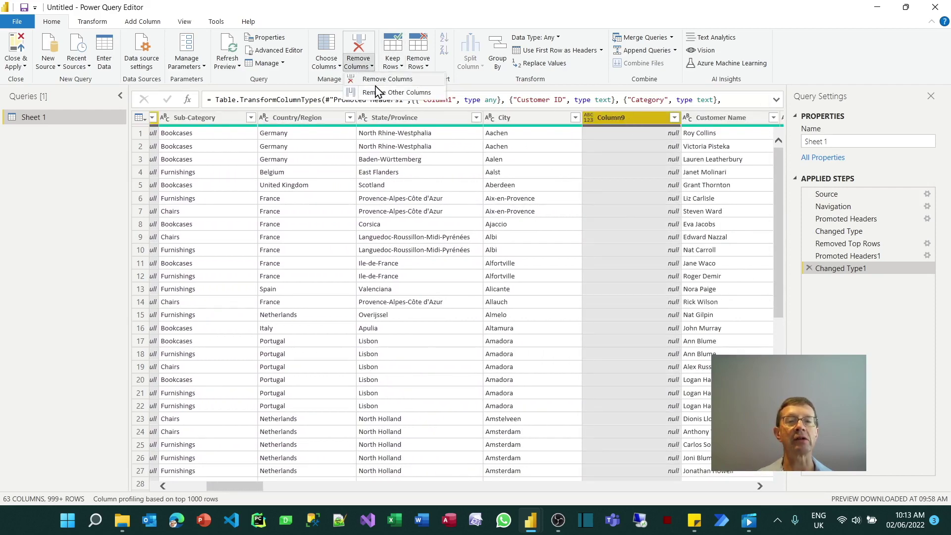
left_click(375, 83)
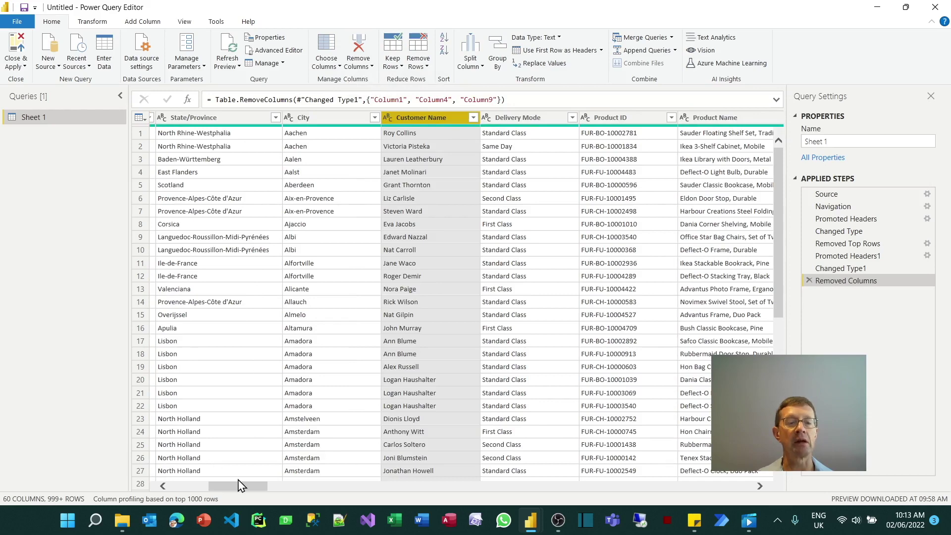
left_click_drag(241, 487, 188, 494)
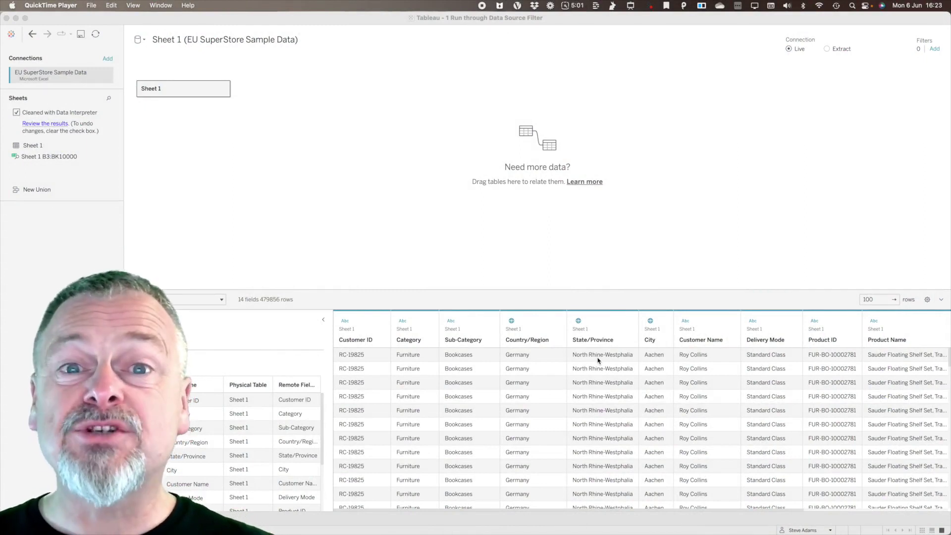
key("ctrl+Up")
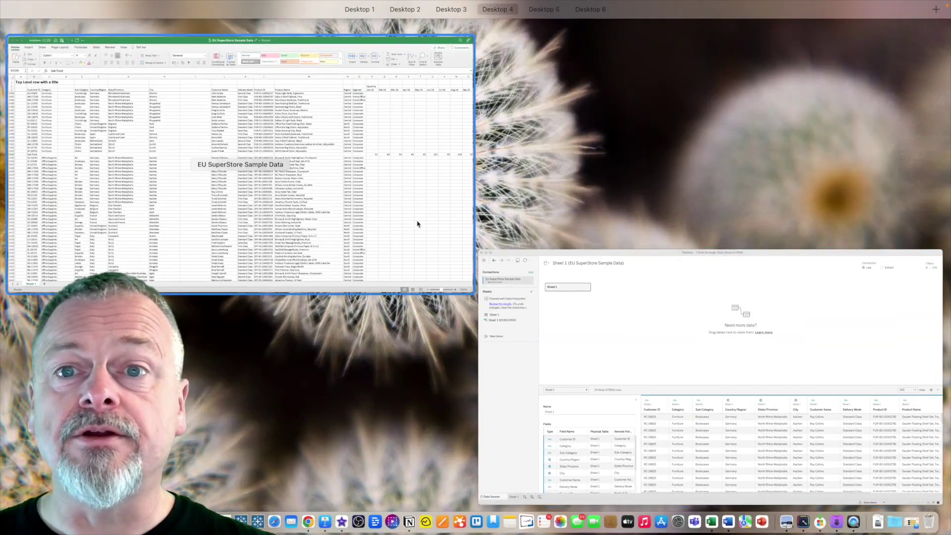
left_click(400, 196)
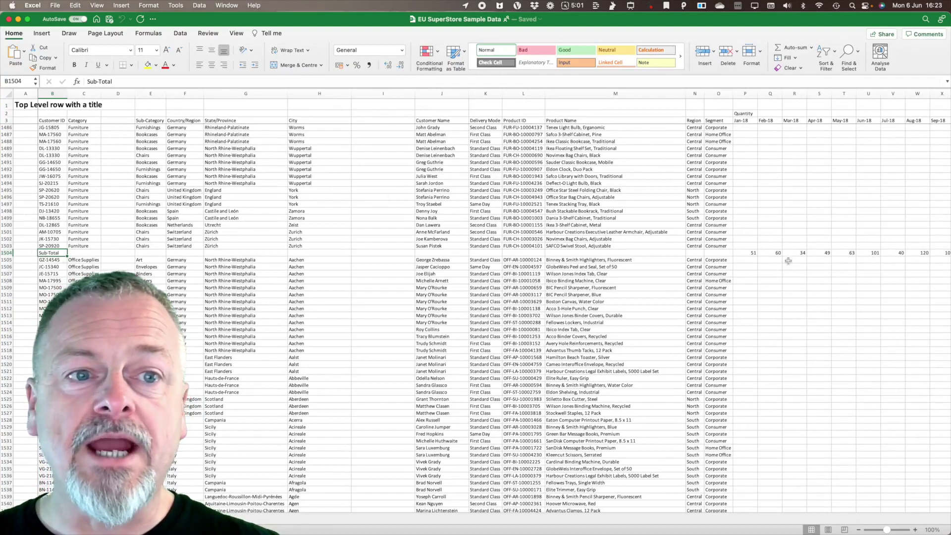
left_click(750, 253)
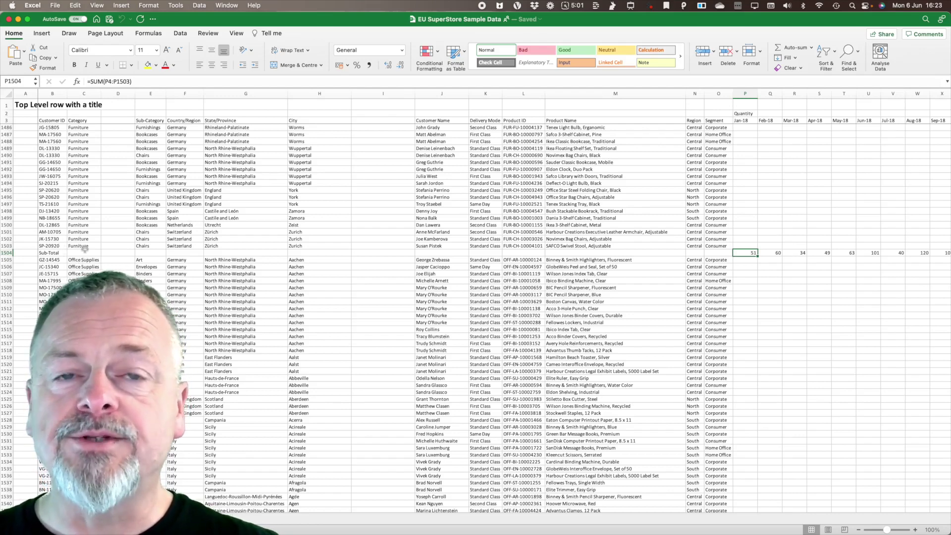
key("ctrl+Up")
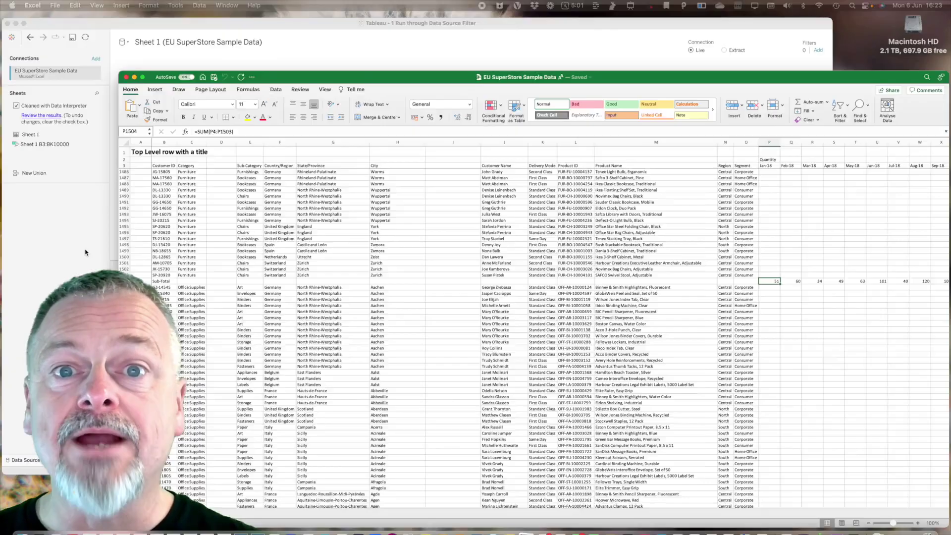
left_click(448, 151)
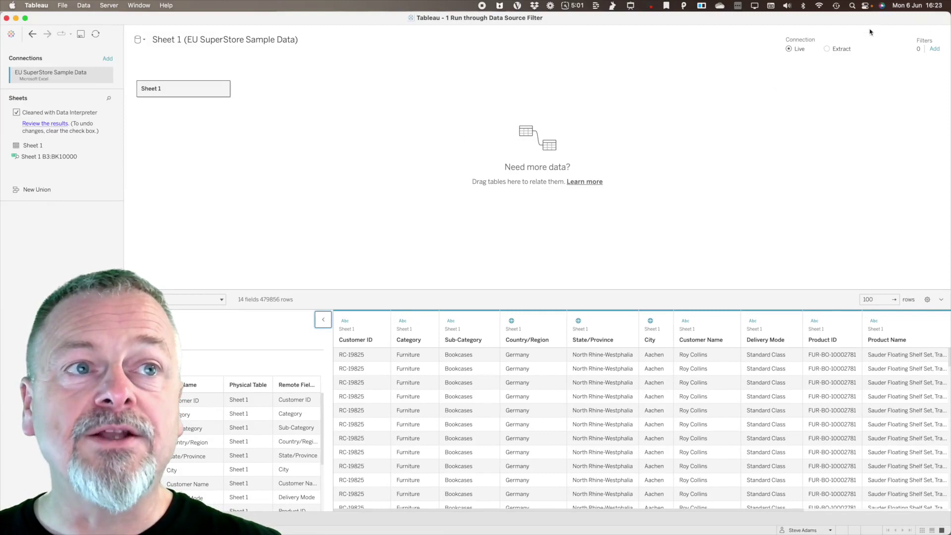
Step: Begin a data source filter on Customer ID, then cancel it
left_click(934, 50)
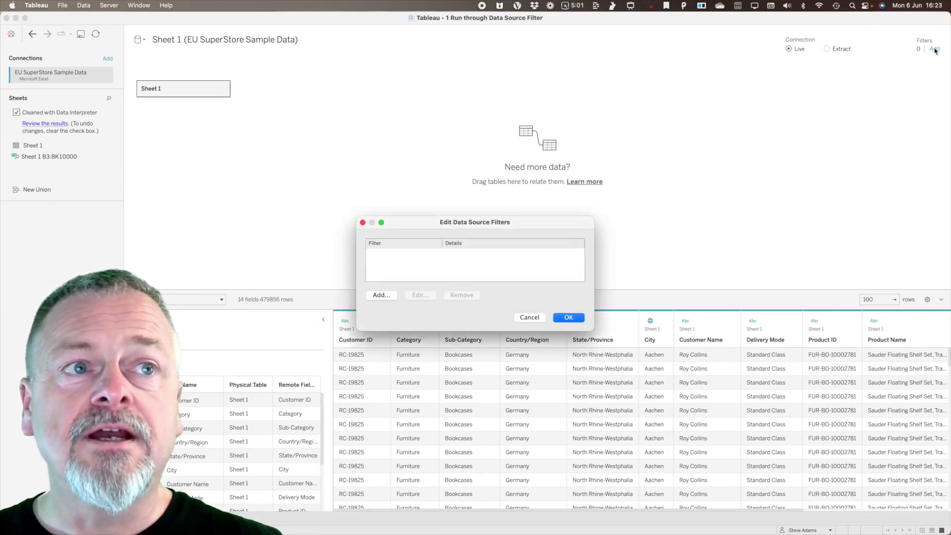
left_click(380, 295)
left_click(423, 248)
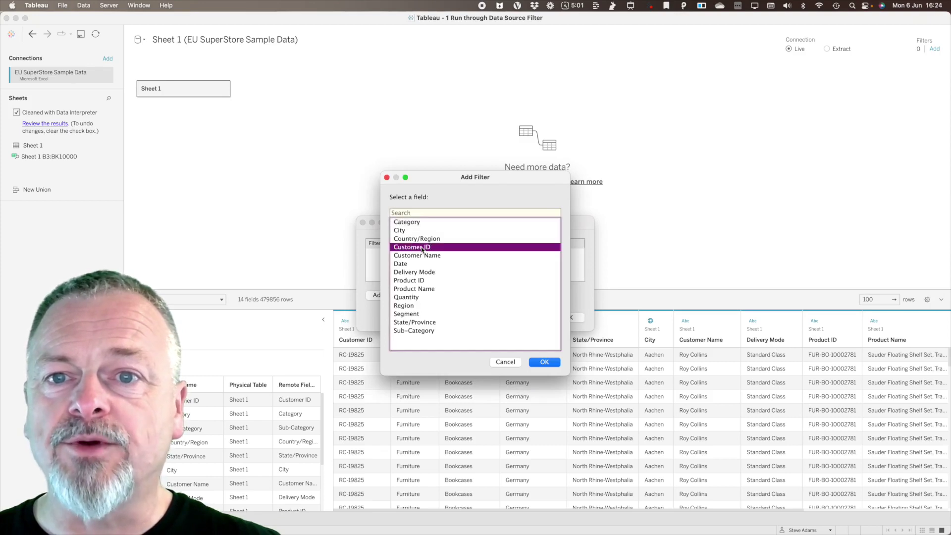
left_click(545, 362)
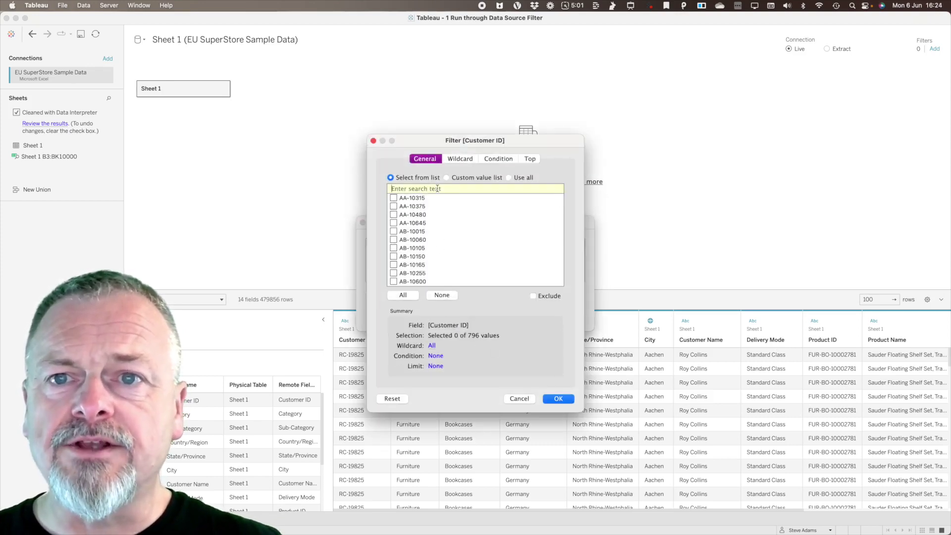
type("sub")
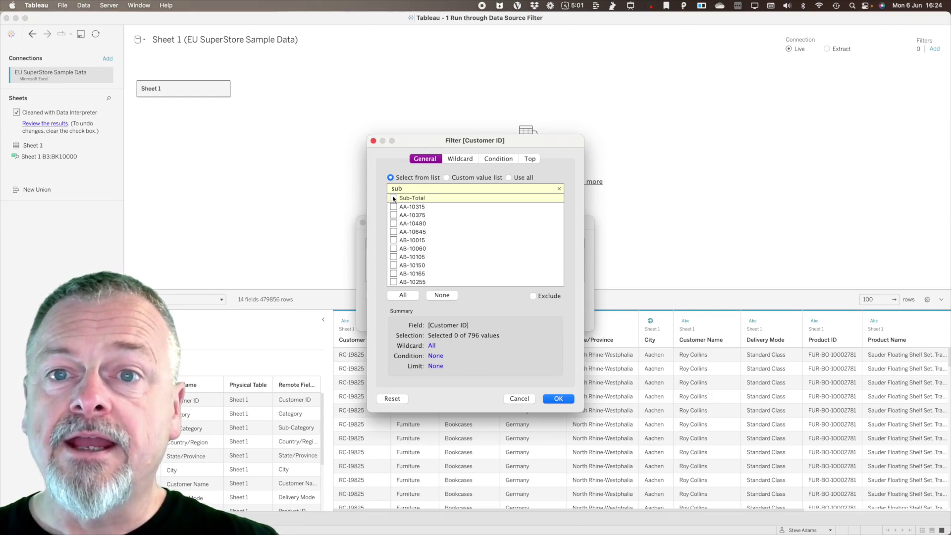
left_click(515, 400)
Step: Filter Category to exclude the Null value and confirm
left_click(382, 295)
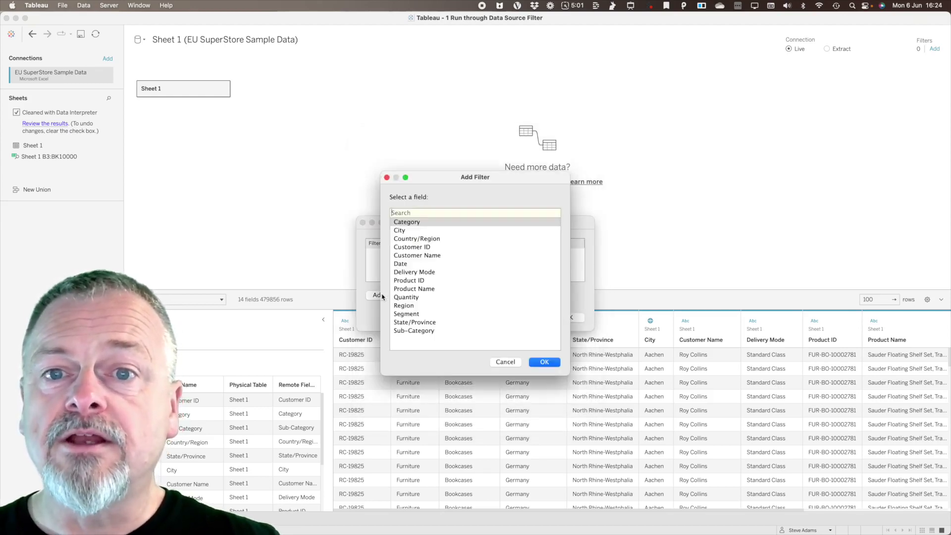
left_click(411, 223)
left_click(541, 363)
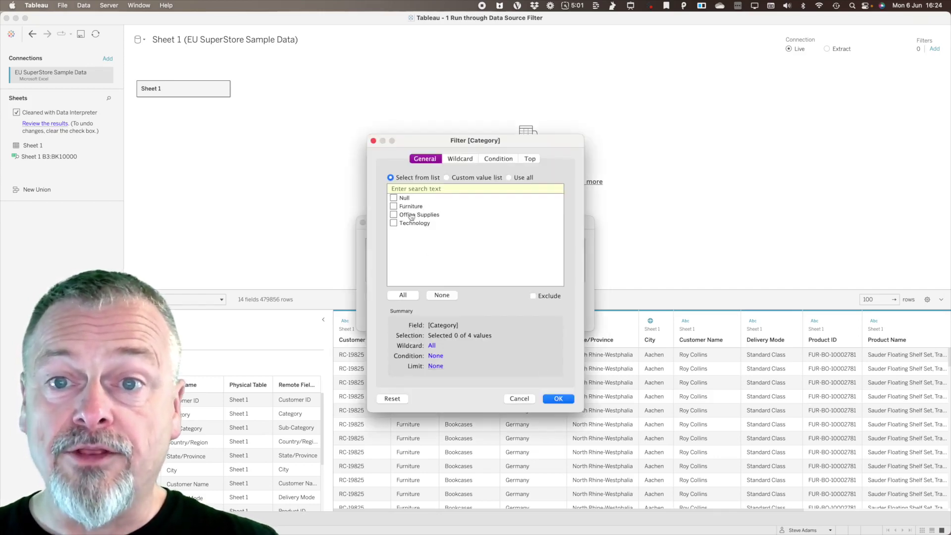
left_click(394, 198)
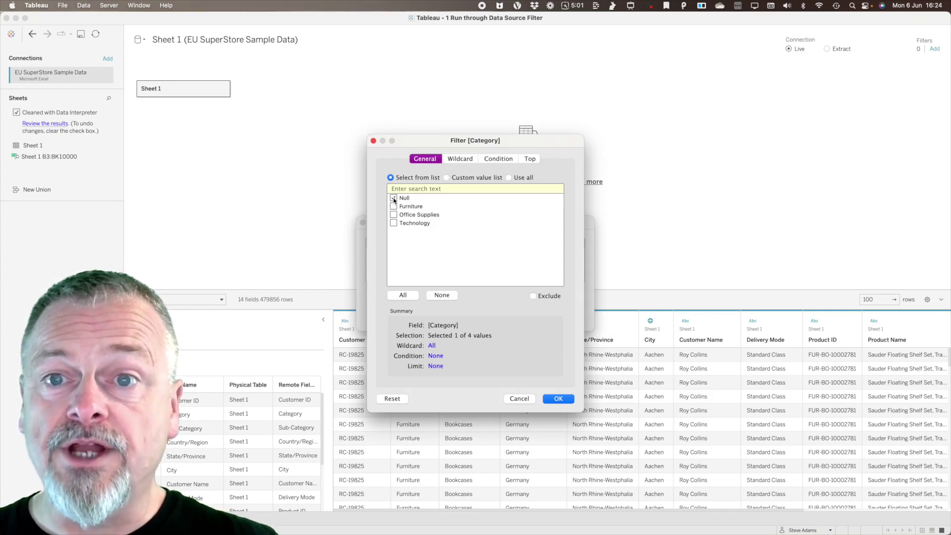
left_click(533, 296)
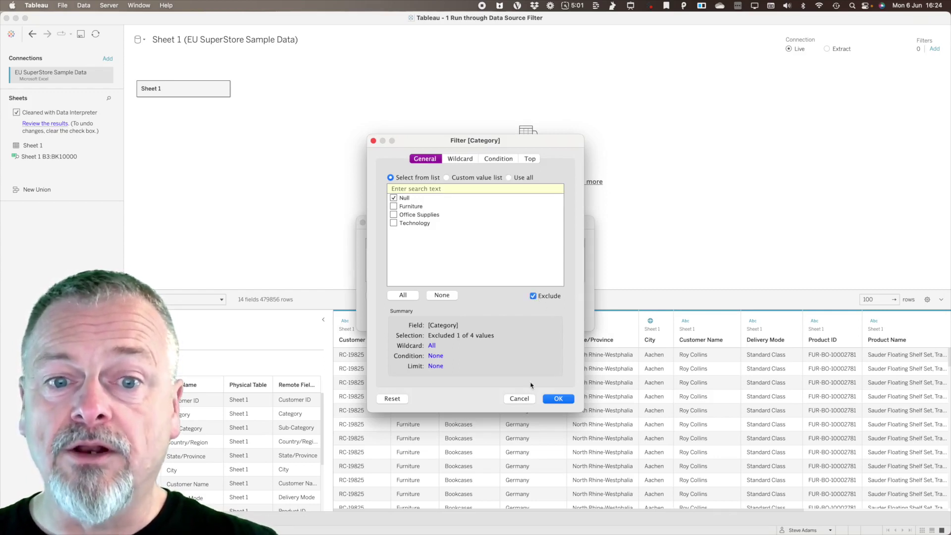
left_click(559, 399)
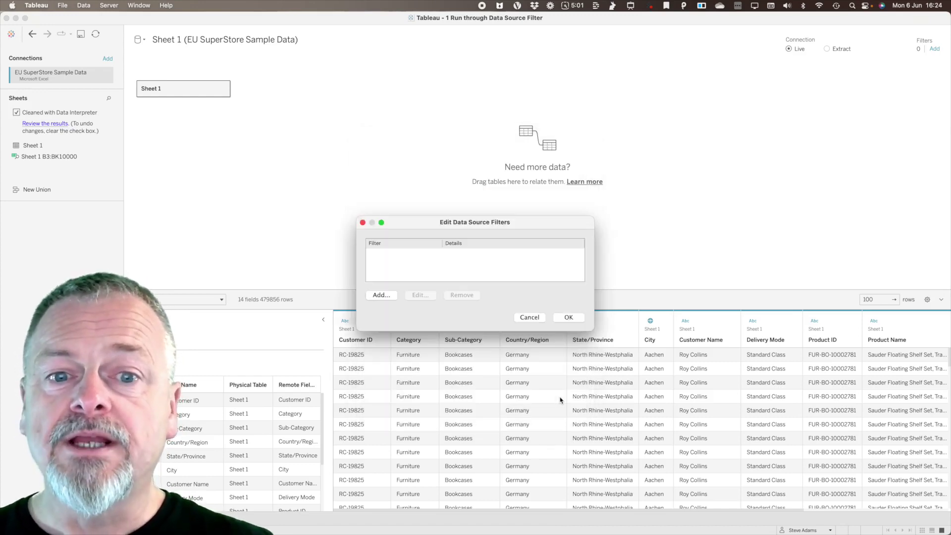
Step: Apply the data source filters and review the Sub-Category options without changing anything
left_click(569, 317)
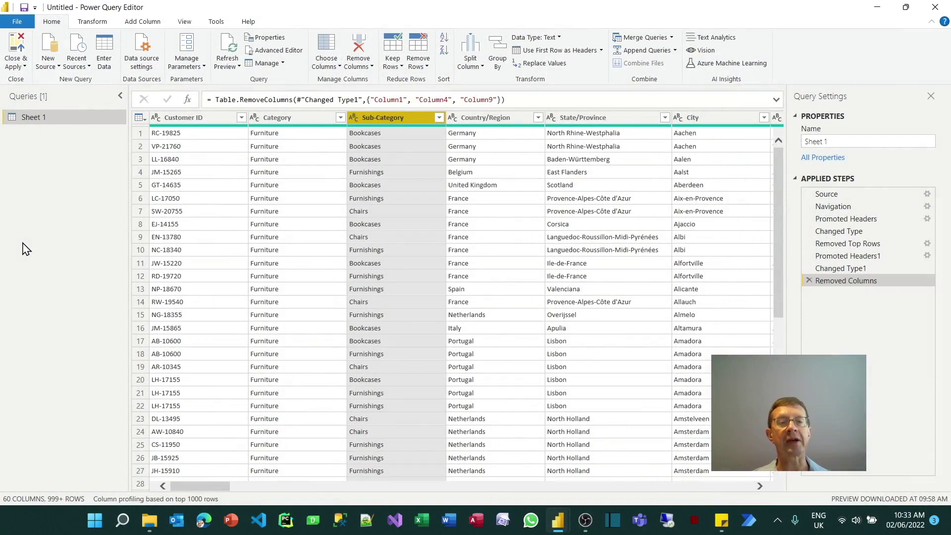
left_click(439, 119)
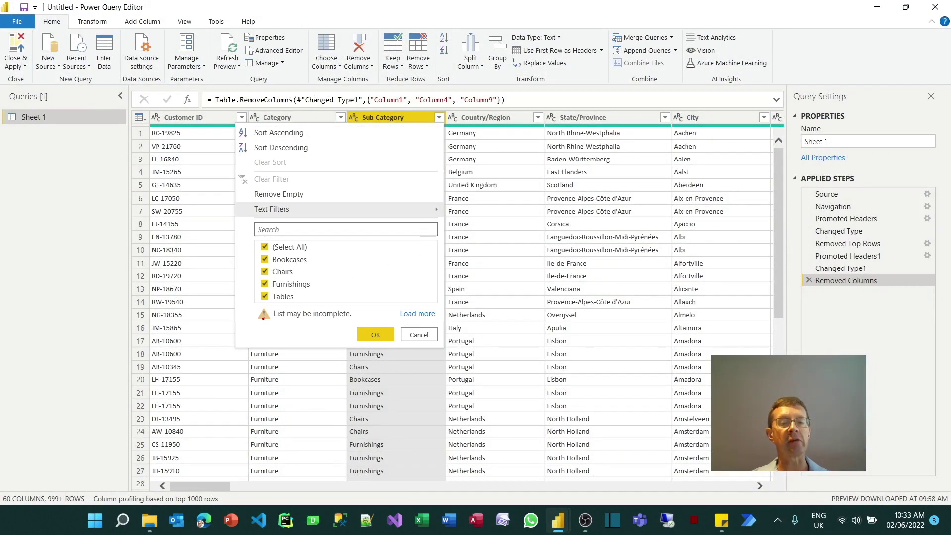
mouse_move(252, 307)
left_mouse_down()
mouse_move(273, 327)
mouse_move(357, 327)
left_mouse_up()
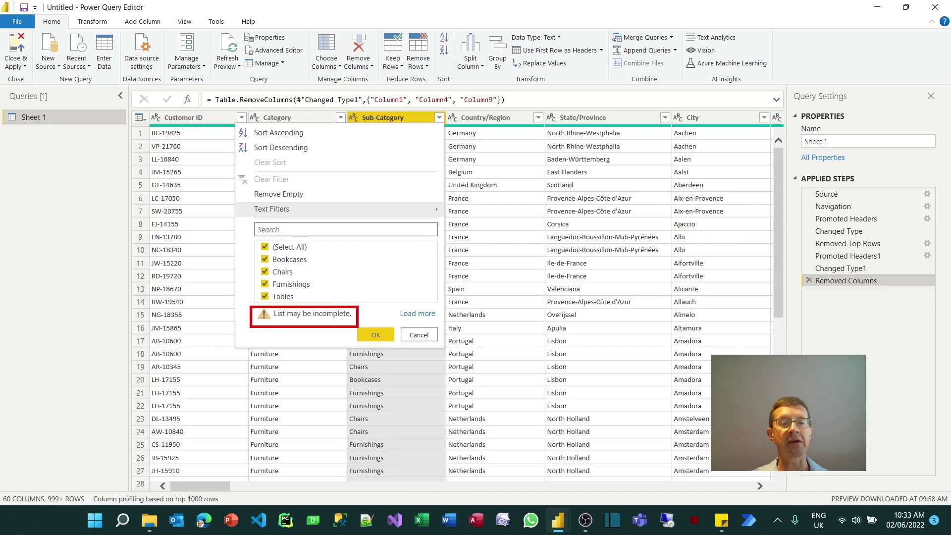
left_click_drag(88, 493, 227, 507)
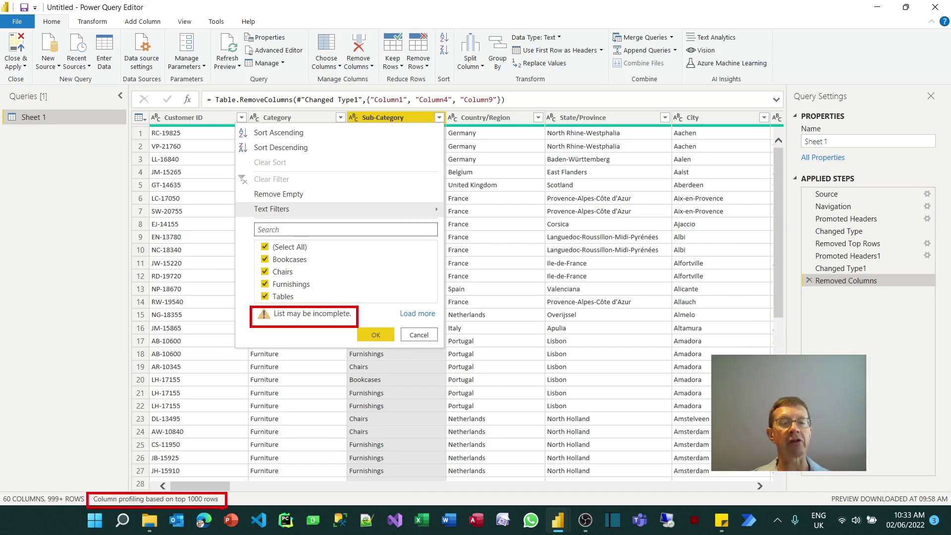
key("Escape")
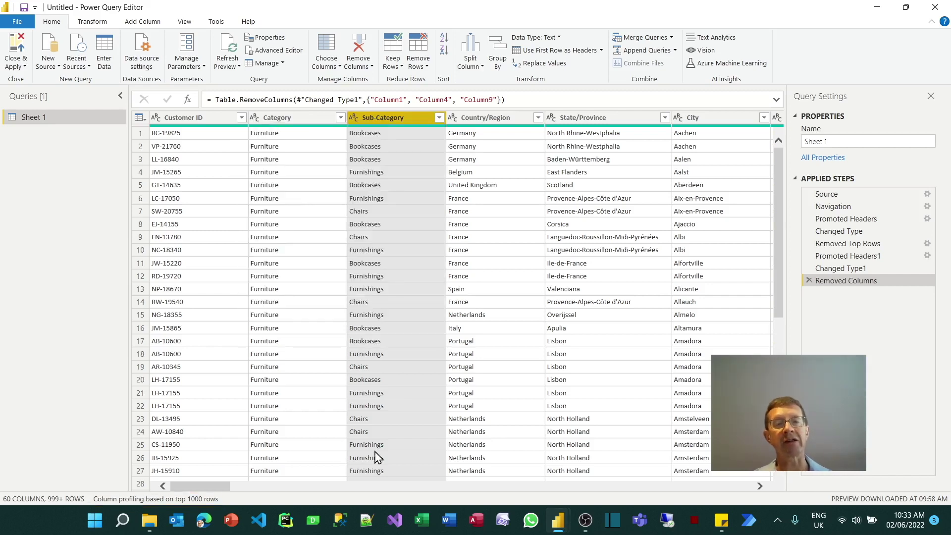
Step: Sort rows by Sub-Category ascending and untick (null) to drop empty Sub-Category rows
left_click(439, 118)
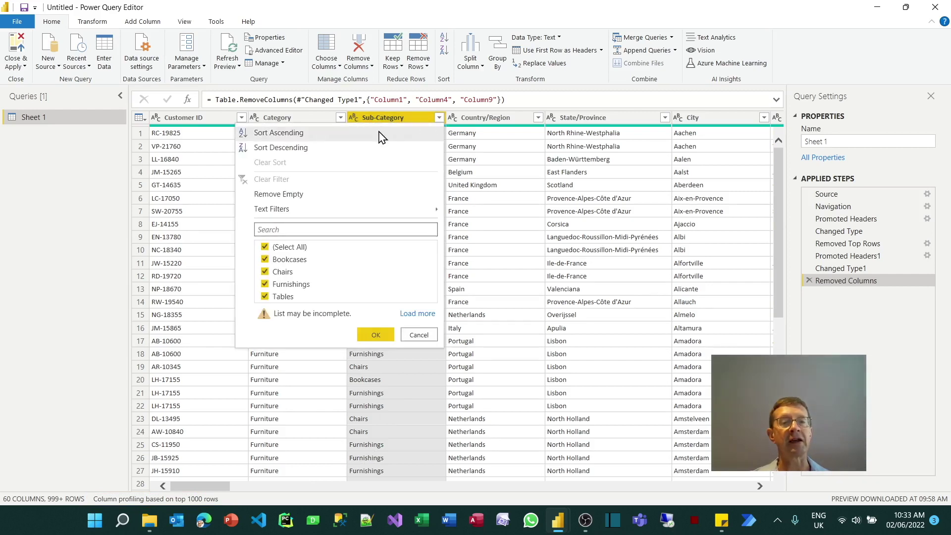
left_click(382, 134)
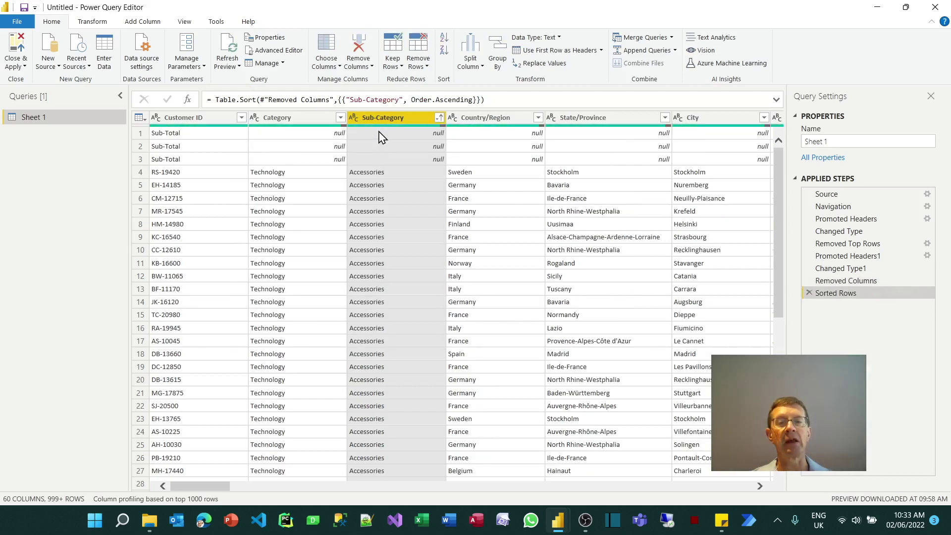
left_click(439, 118)
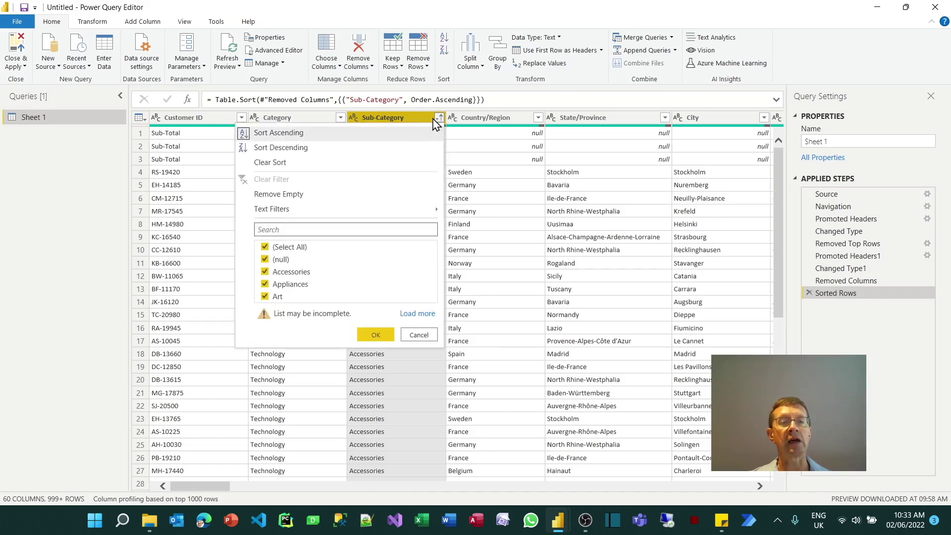
left_click(265, 259)
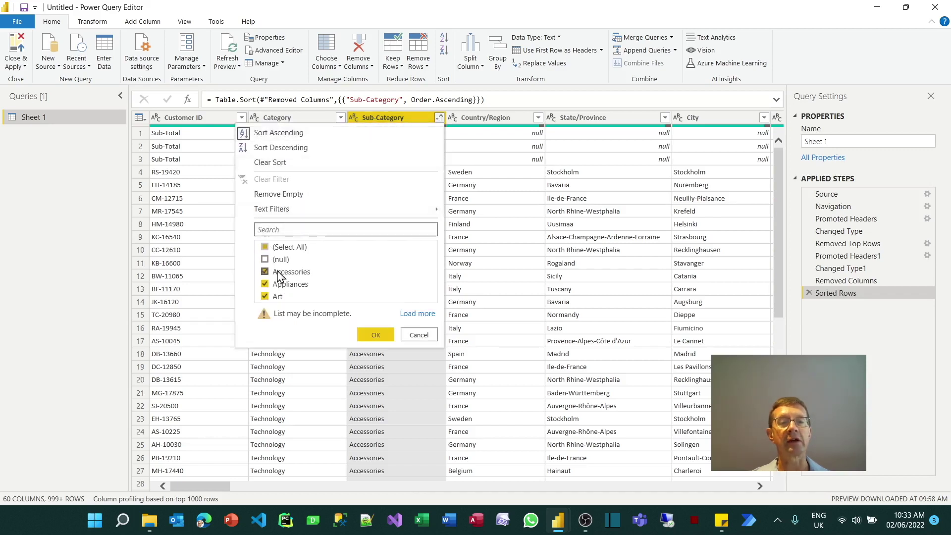
left_click(372, 337)
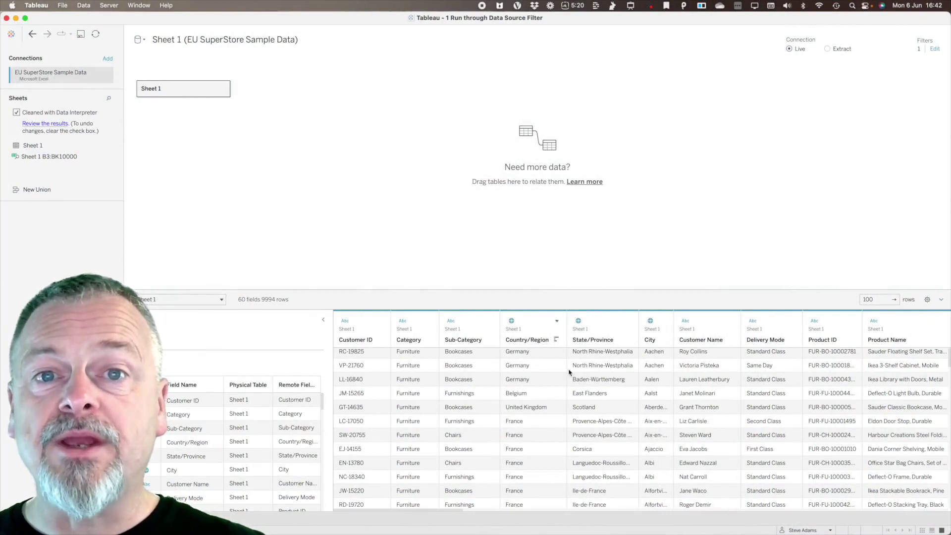
Step: Select the month columns Jan-18 through Dec-21 and pivot them into rows
scroll(638, 413, "right", 10)
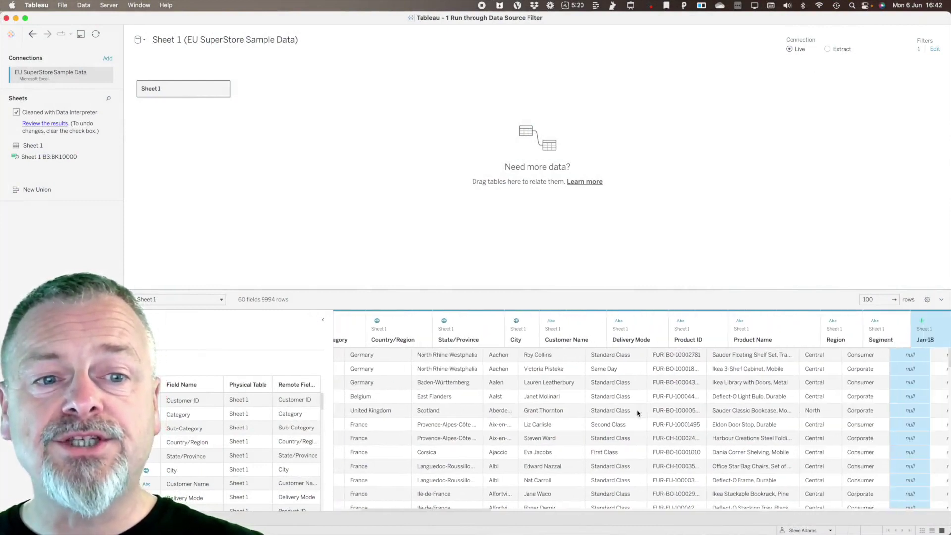
scroll(638, 413, "right", 5)
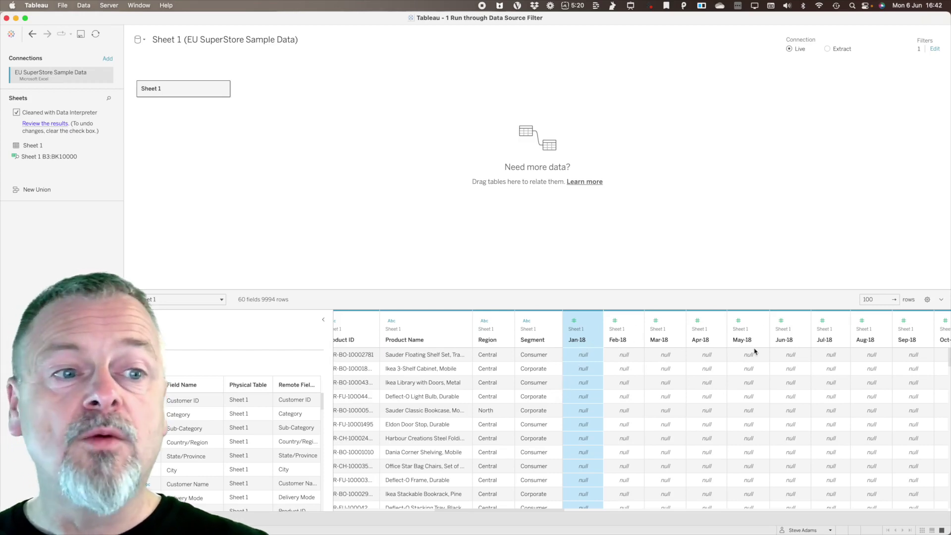
left_click_drag(544, 510, 944, 513)
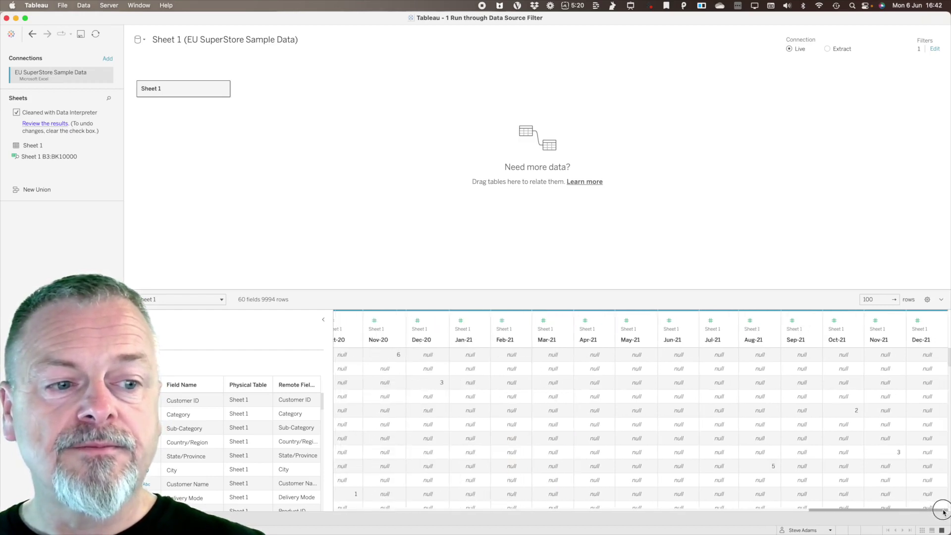
left_click(923, 339, "shift")
left_click(938, 322)
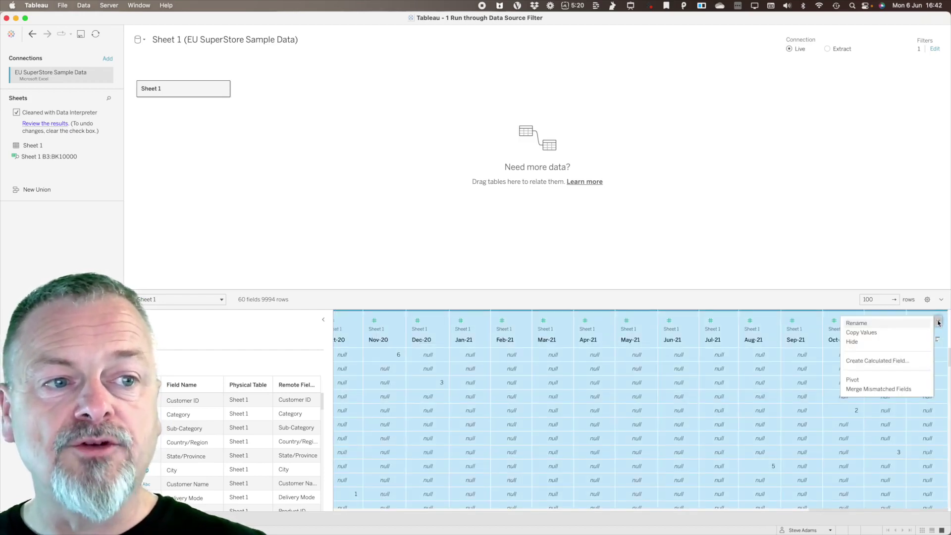
left_click(852, 381)
scroll(853, 382, "right", 2)
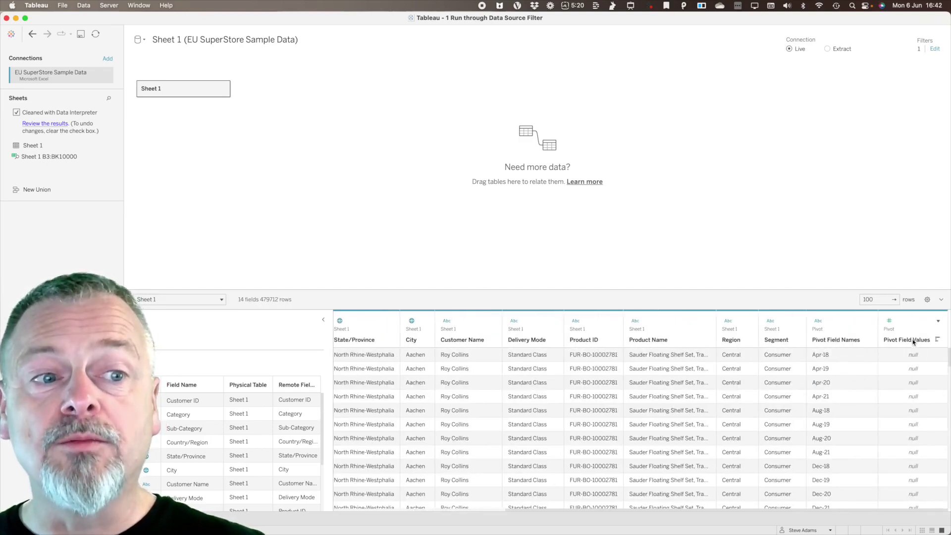
Step: Rename Pivot Field Names to Date and Pivot Field Values to Quantity
double_click(835, 342)
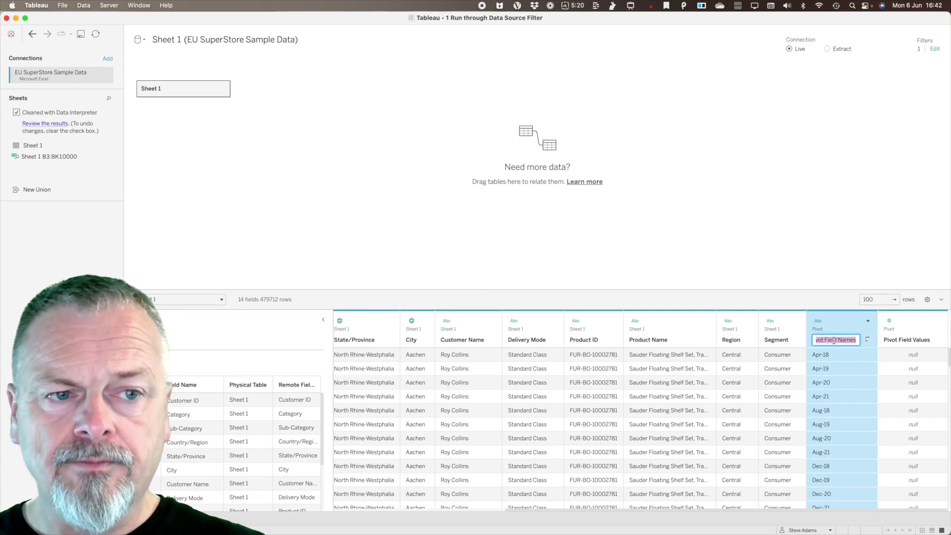
key("fn")
key("fn")
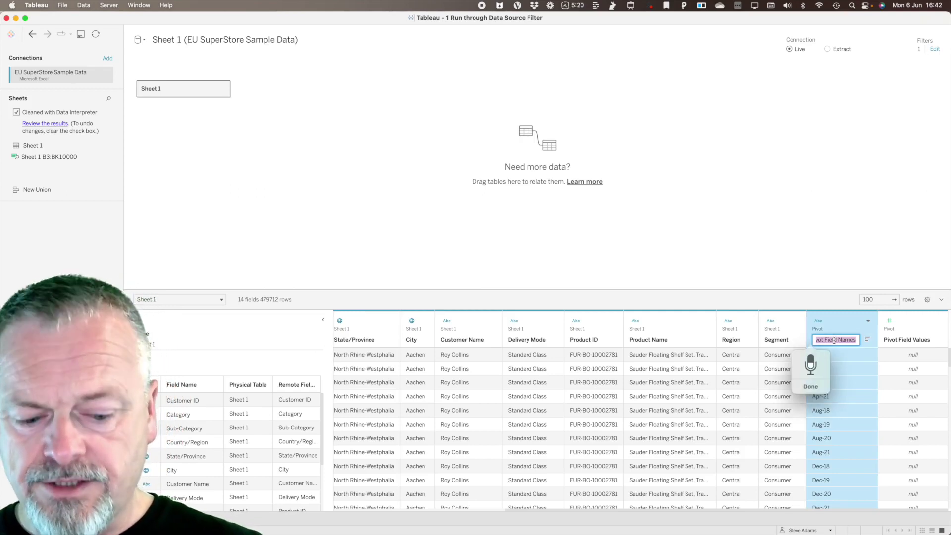
type("Date")
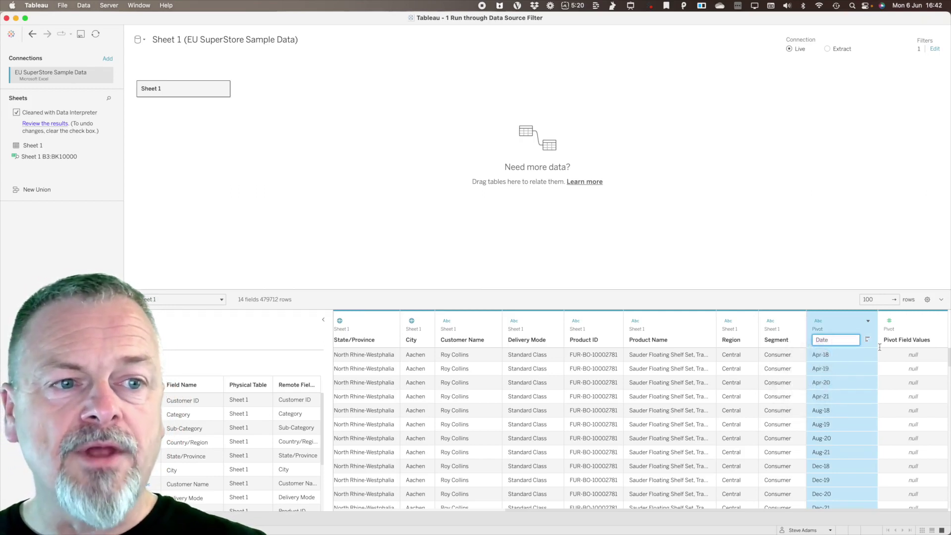
double_click(910, 341)
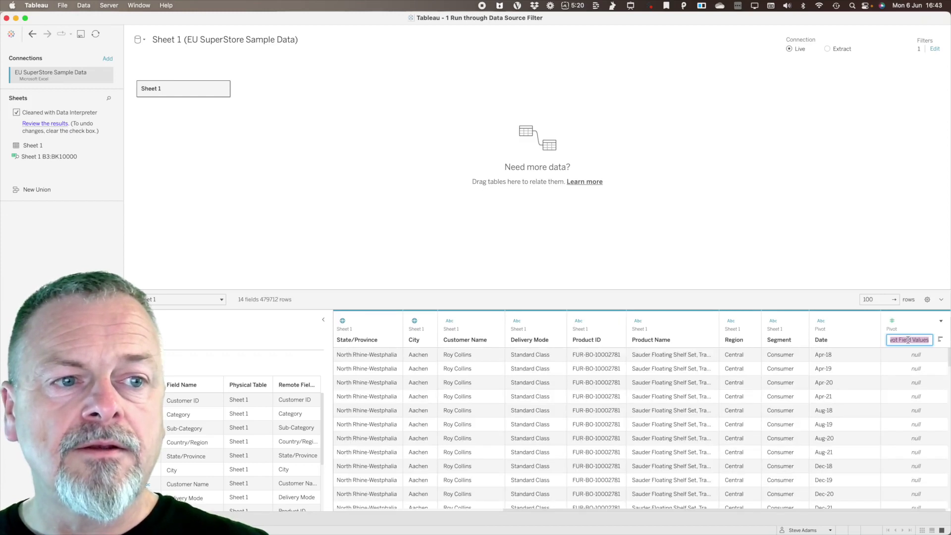
key("fn")
key("fn")
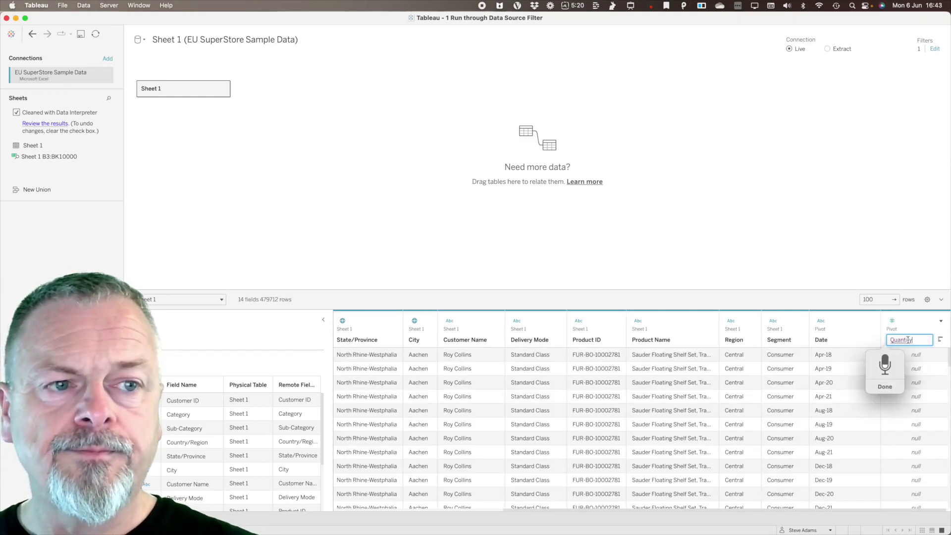
type("Quantity")
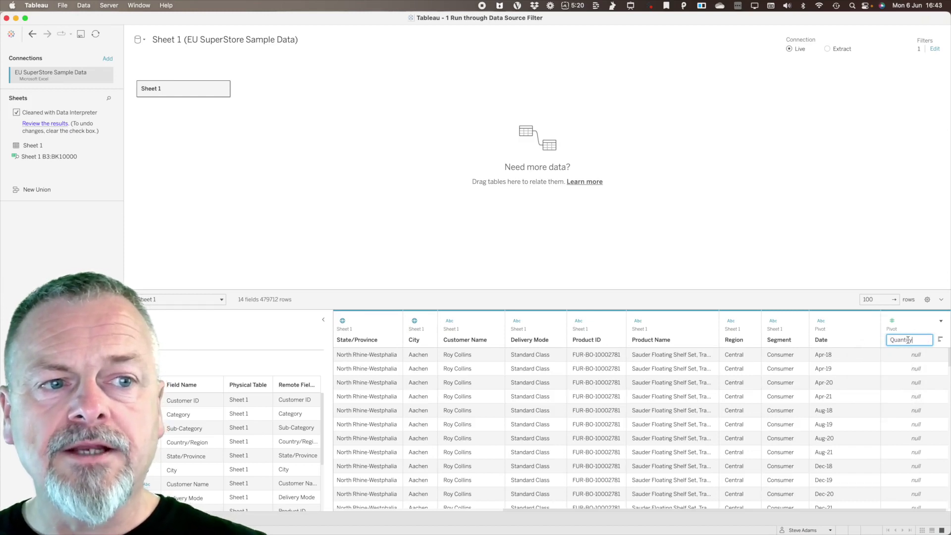
left_click(892, 321)
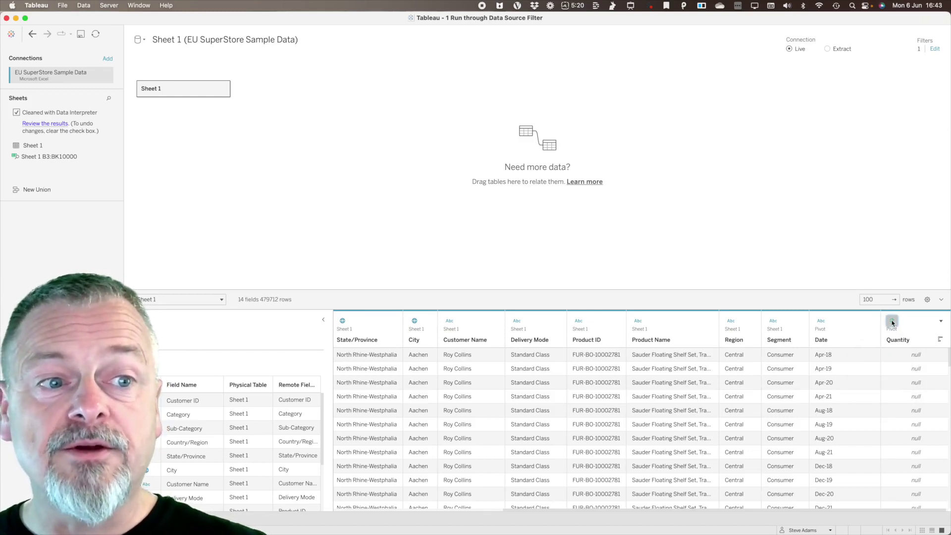
Step: Change the Date field's data type to Date
left_click(893, 322)
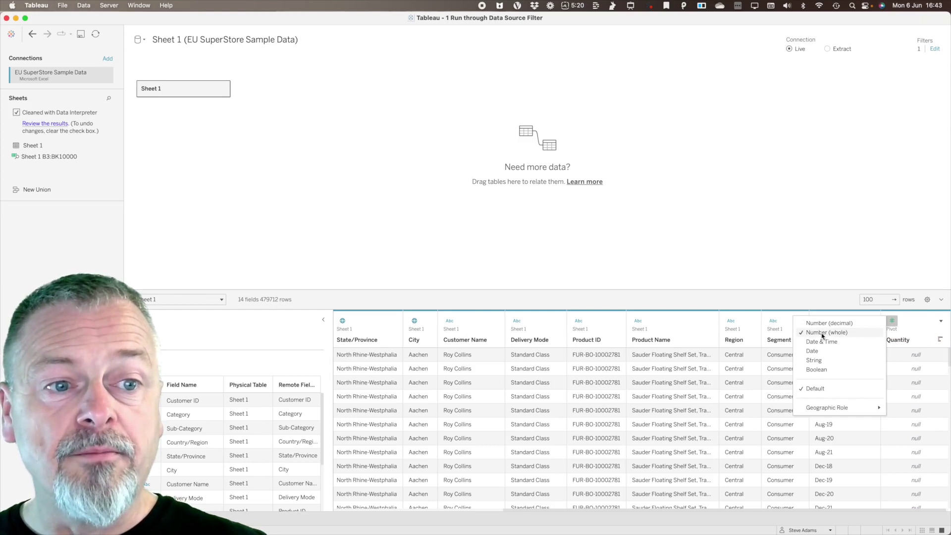
left_click(862, 245)
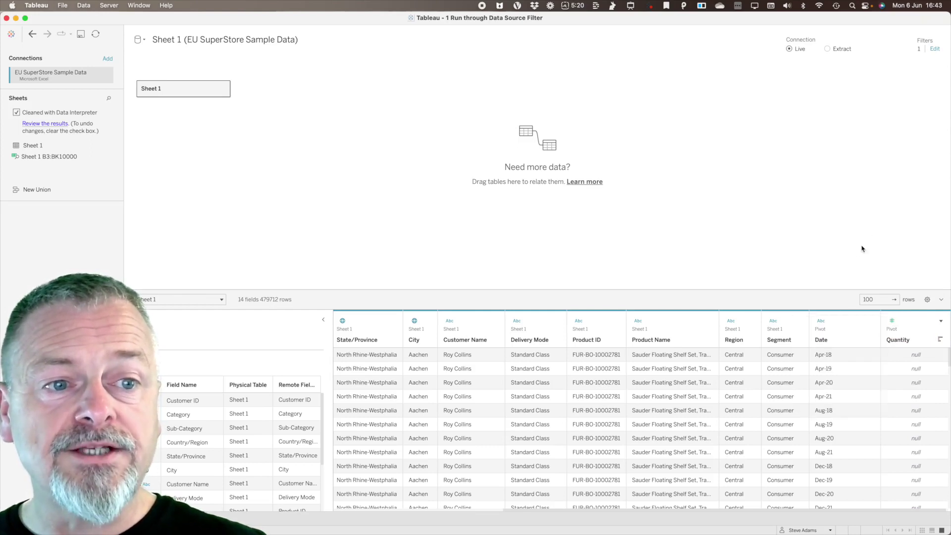
left_click(822, 323)
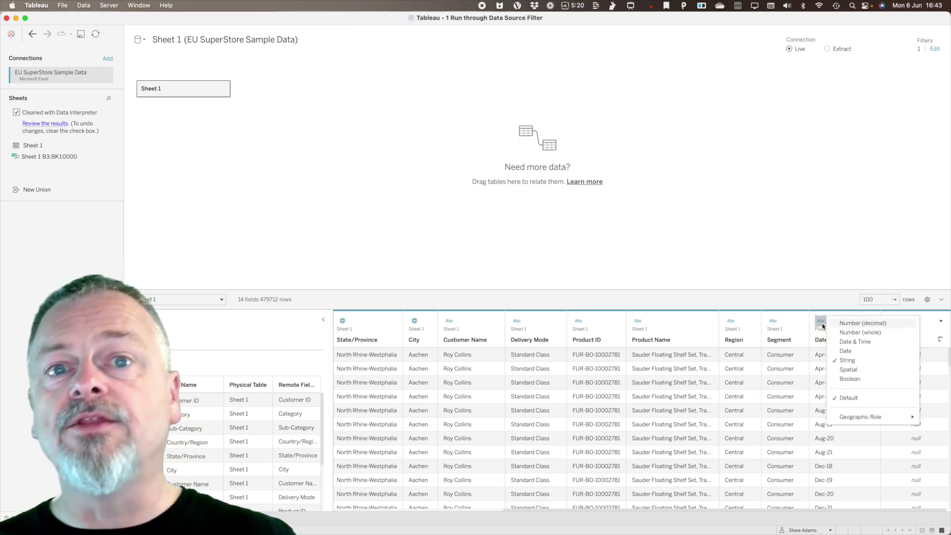
left_click(846, 351)
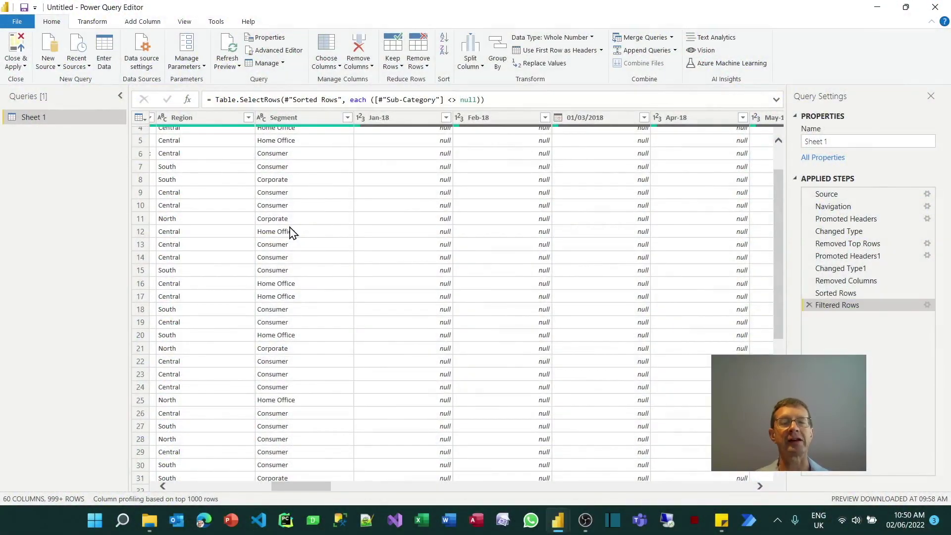
Step: Select the Jan-18 column and scroll right until Dec-21 is visible
left_click(392, 119)
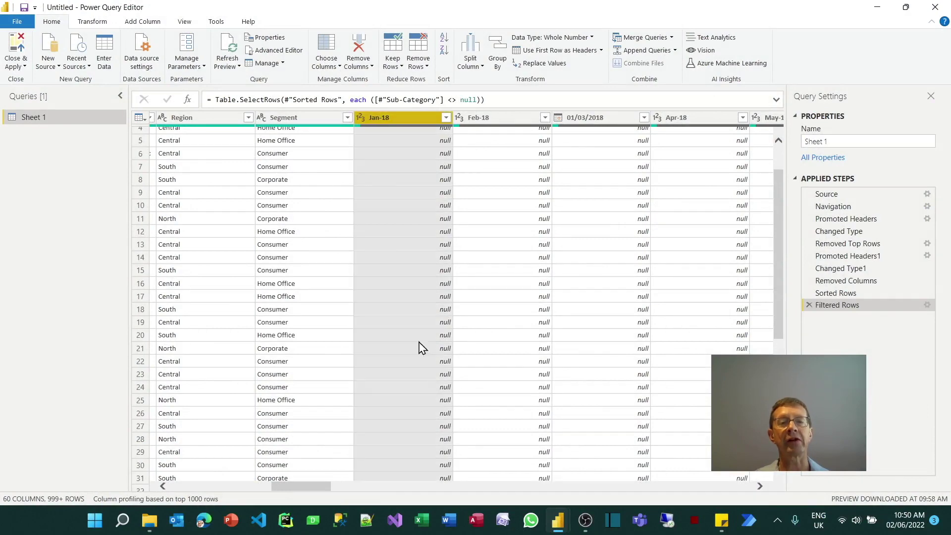
left_click_drag(310, 487, 762, 498)
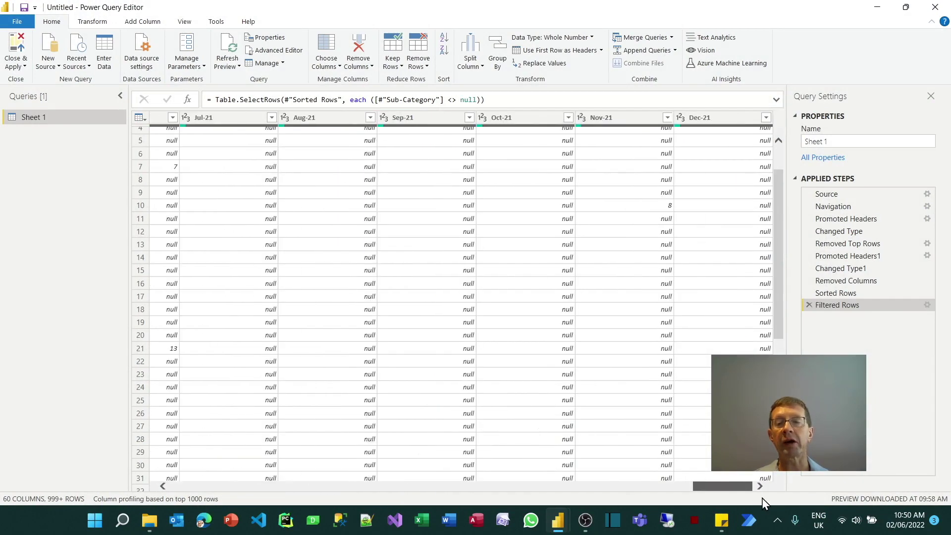
Step: Extend the selection to Dec-21 and unpivot only those month columns into Attribute and Value
left_click(704, 119, "shift")
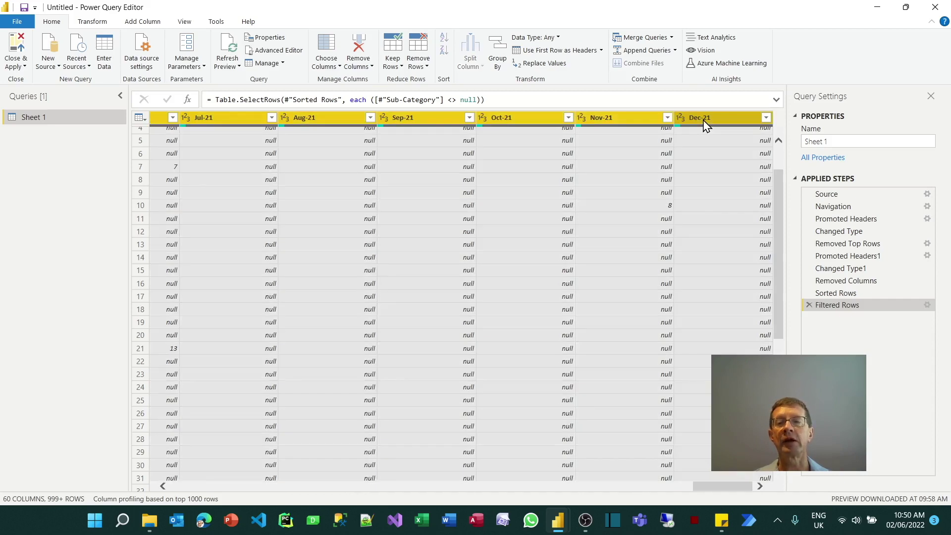
right_click(706, 125)
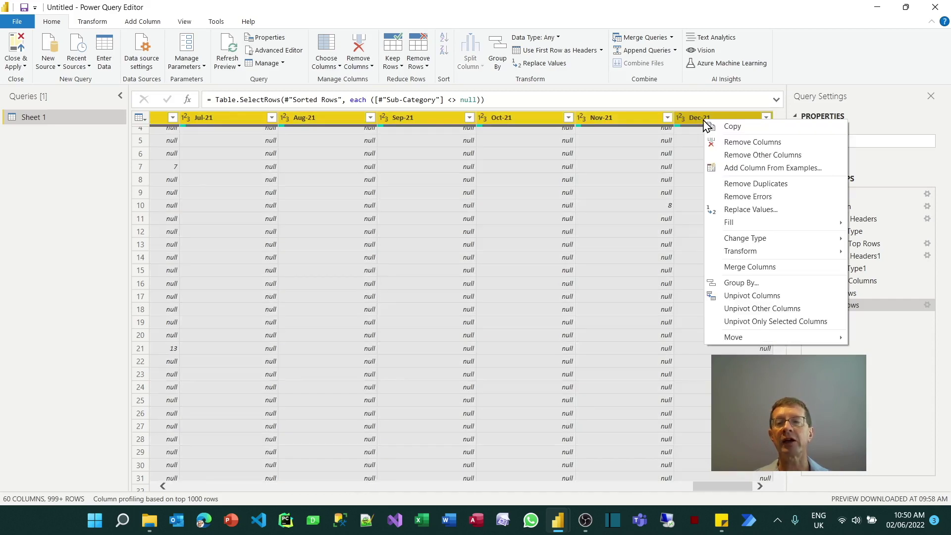
left_click(761, 322)
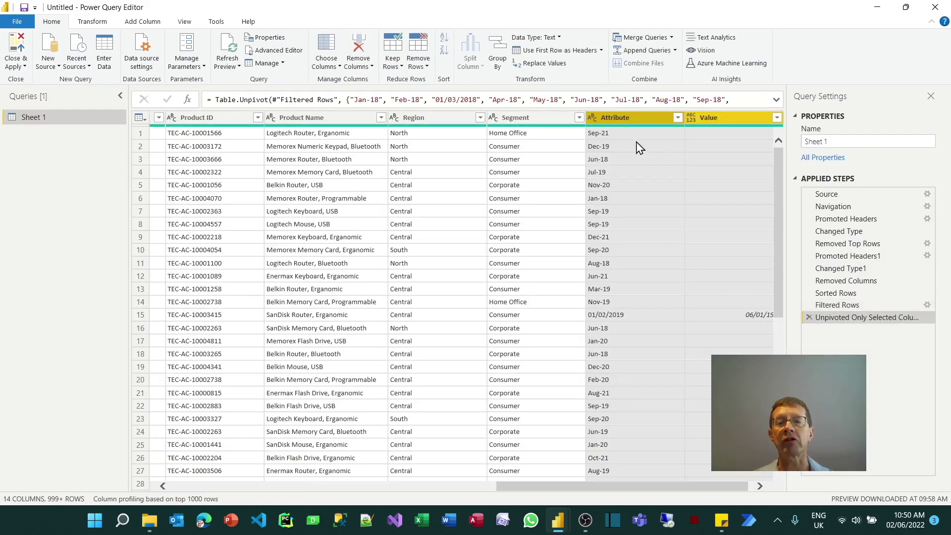
Step: Rename the unpivoted Attribute column to Date and the Value column to Quantity
double_click(625, 121)
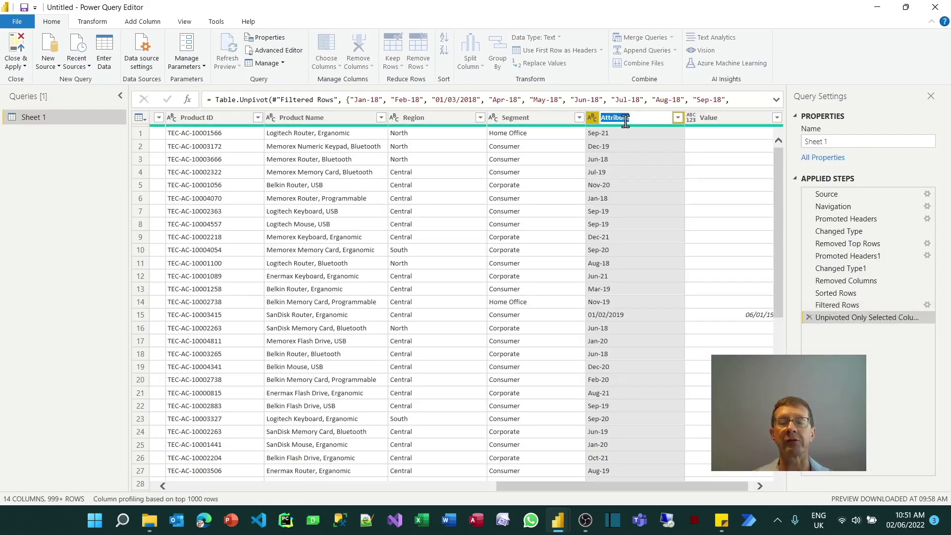
type("Date")
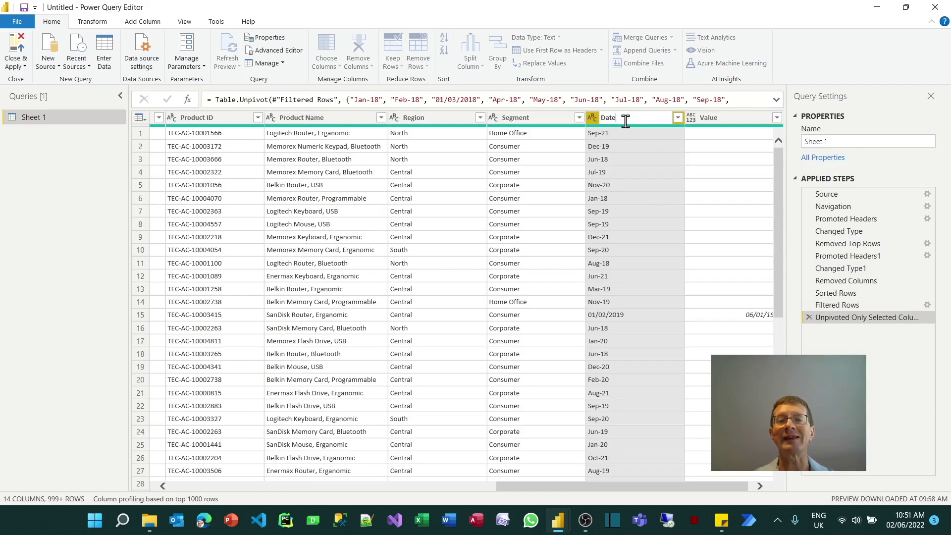
double_click(709, 120)
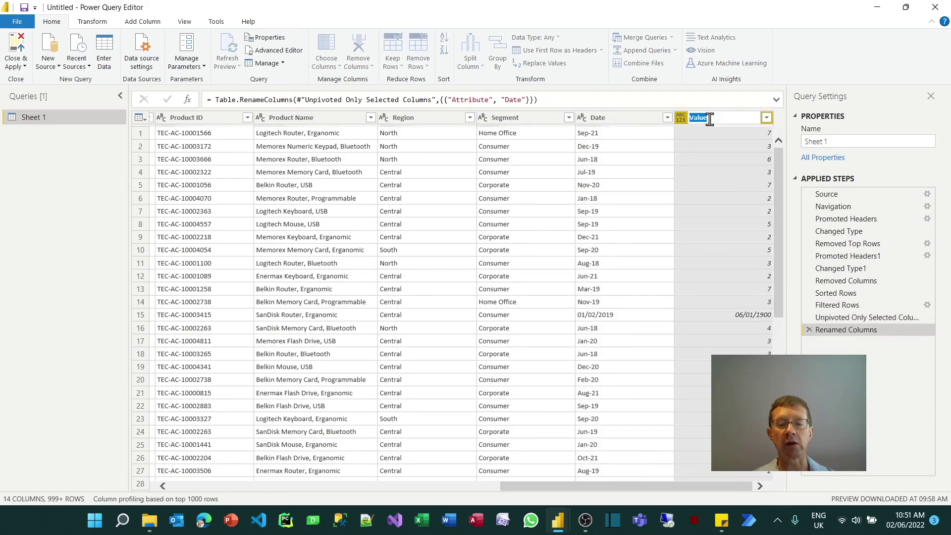
type("Quan")
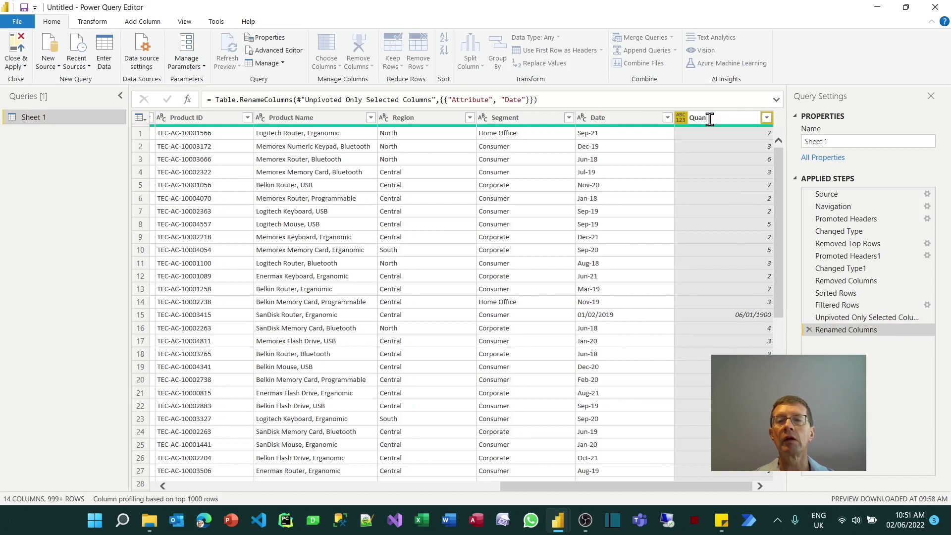
key("Return")
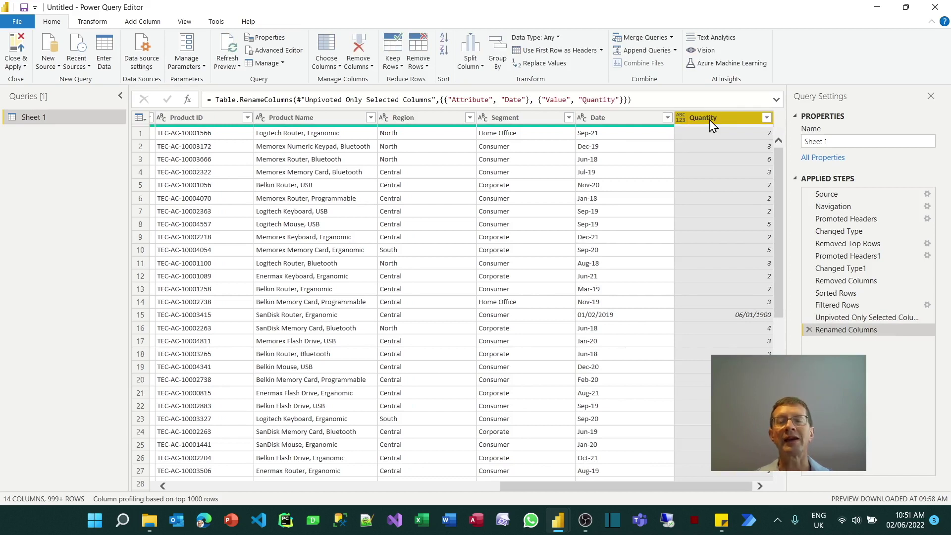
left_click(642, 128)
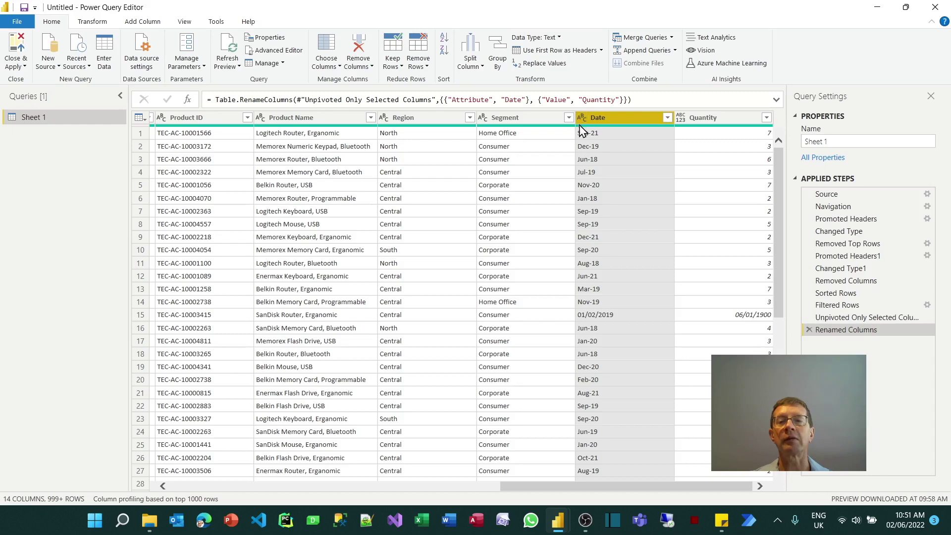
Step: Make Date a date column and Quantity a whole number, then close and apply the query
left_click(549, 37)
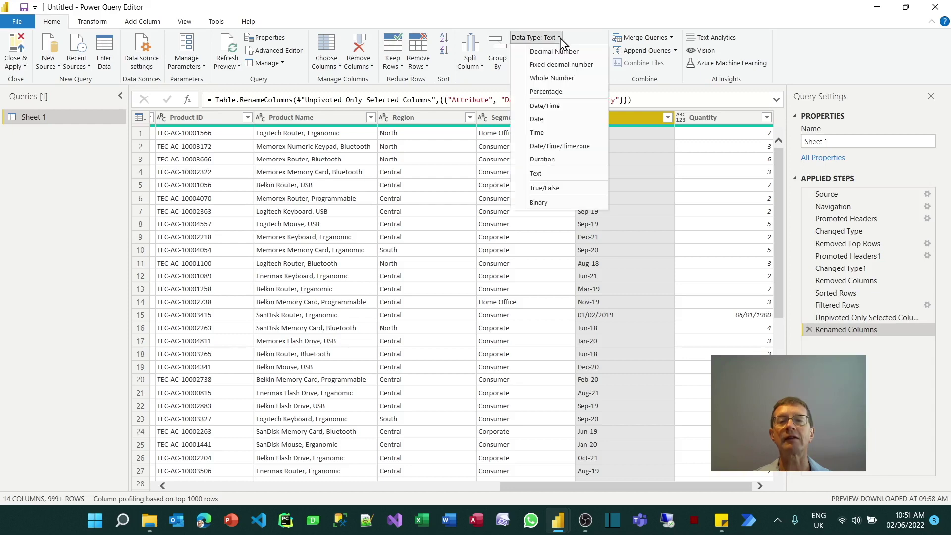
left_click(561, 120)
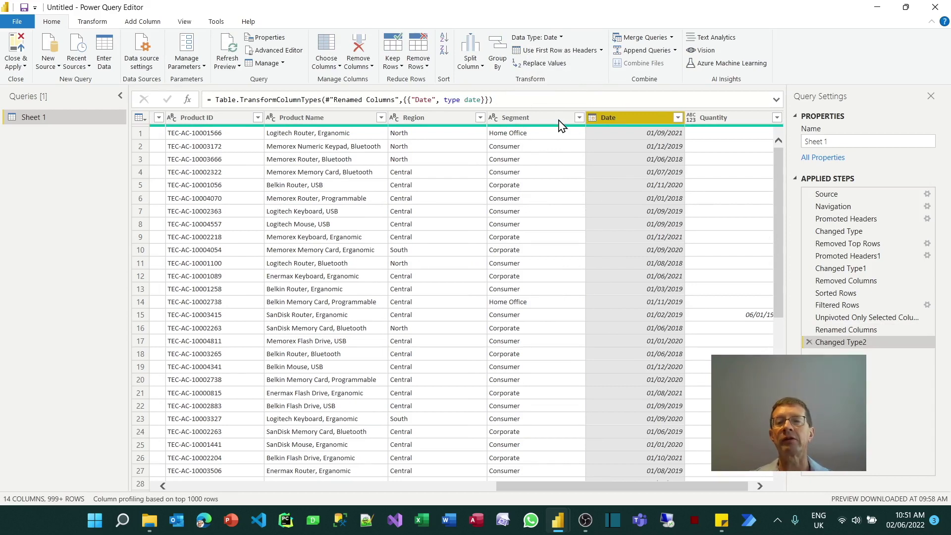
left_click(738, 119)
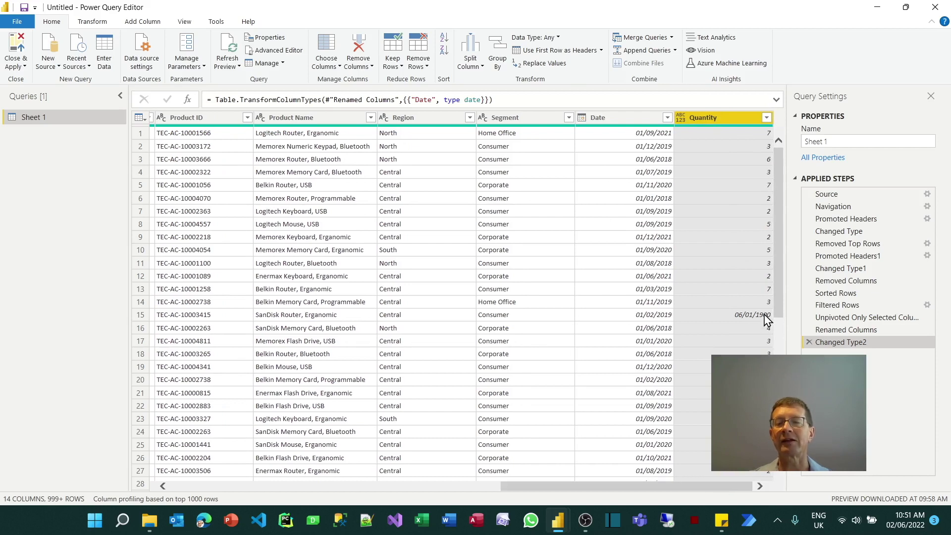
left_click(559, 38)
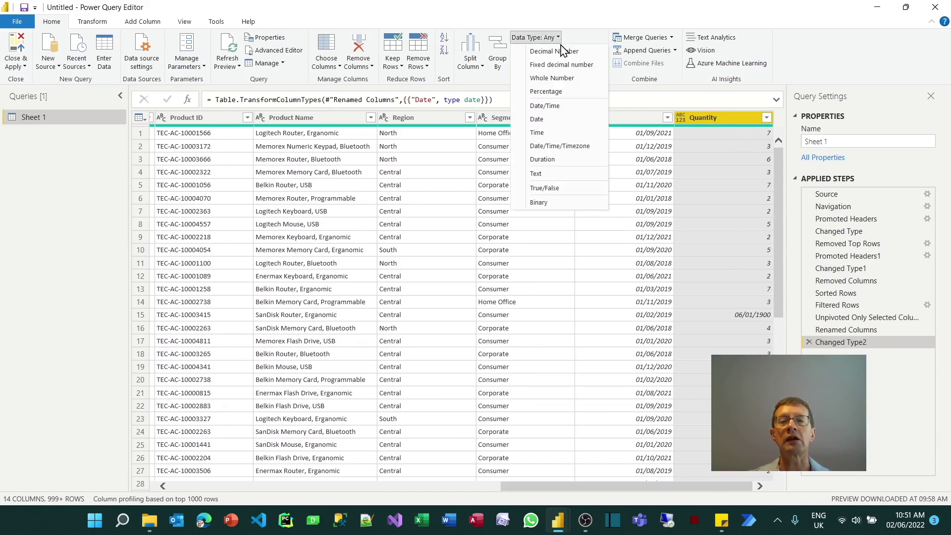
left_click(560, 78)
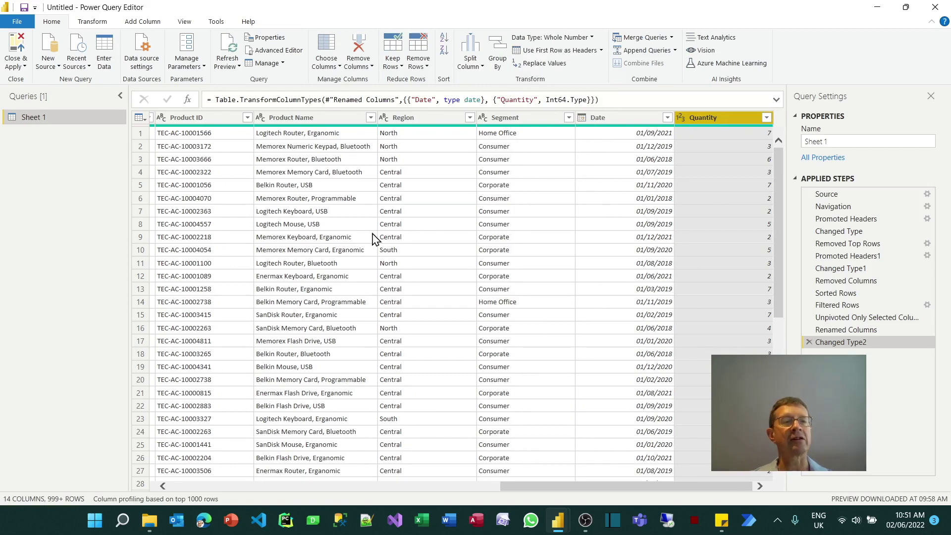
left_click(21, 67)
left_click(25, 79)
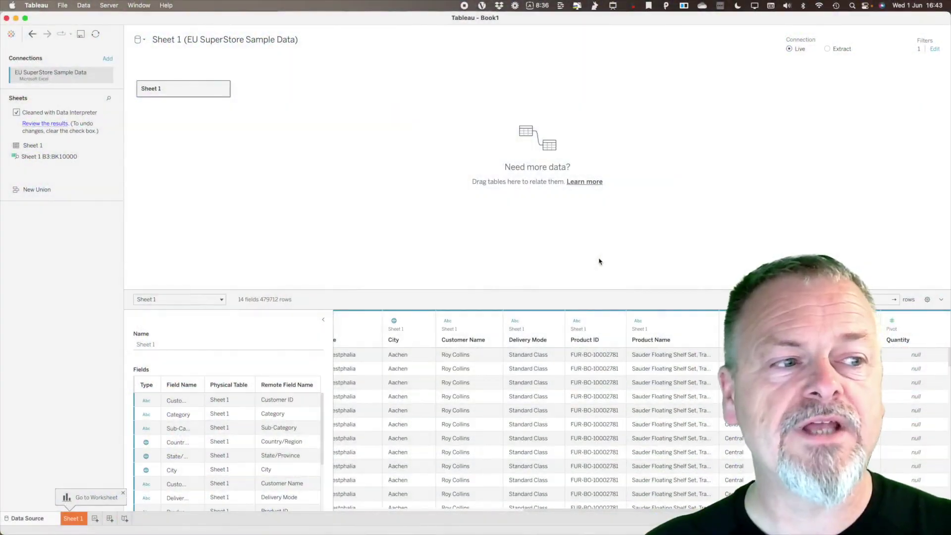
Step: Switch from the Data Source page to the empty Sheet 1 worksheet
left_click(80, 519)
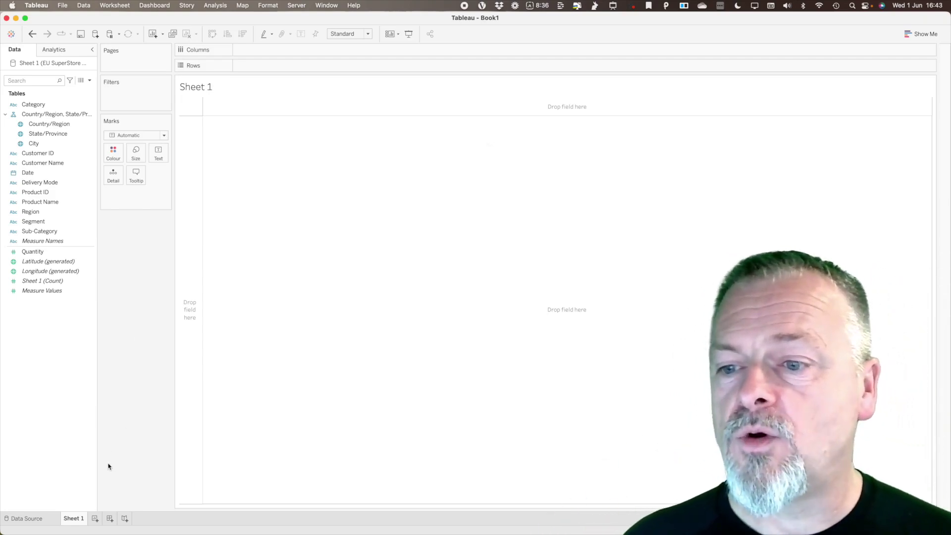
mouse_move(73, 522)
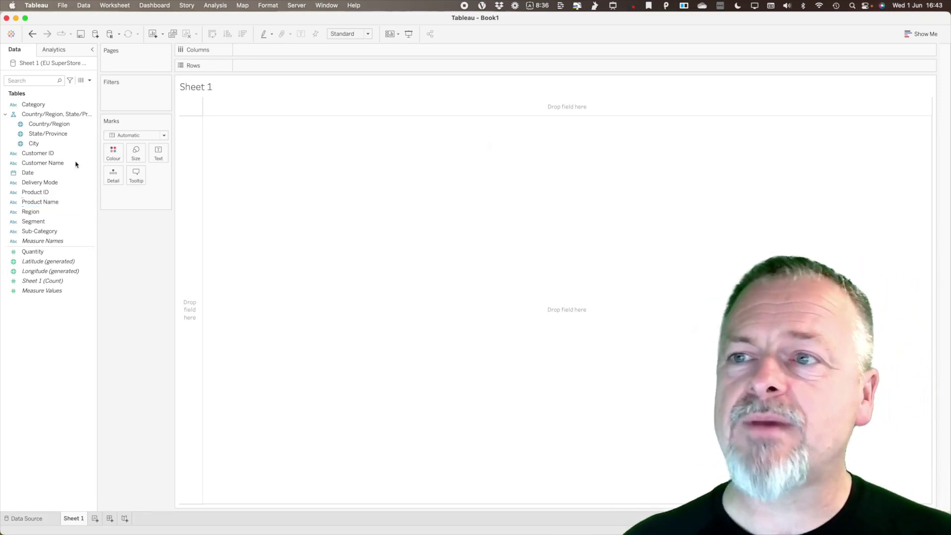
Step: Select Country/Region and Quantity and turn them into a treemap with Show Me
left_click(47, 124)
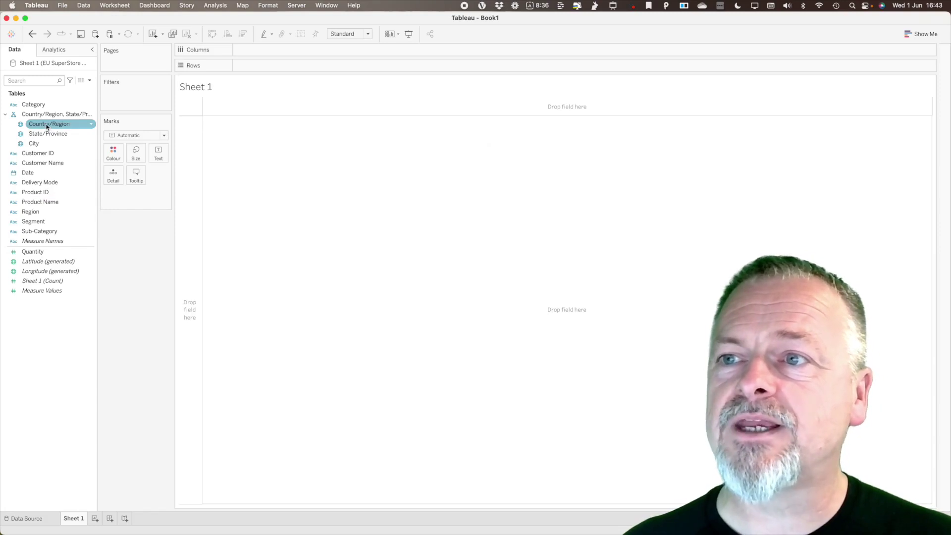
left_click(47, 126)
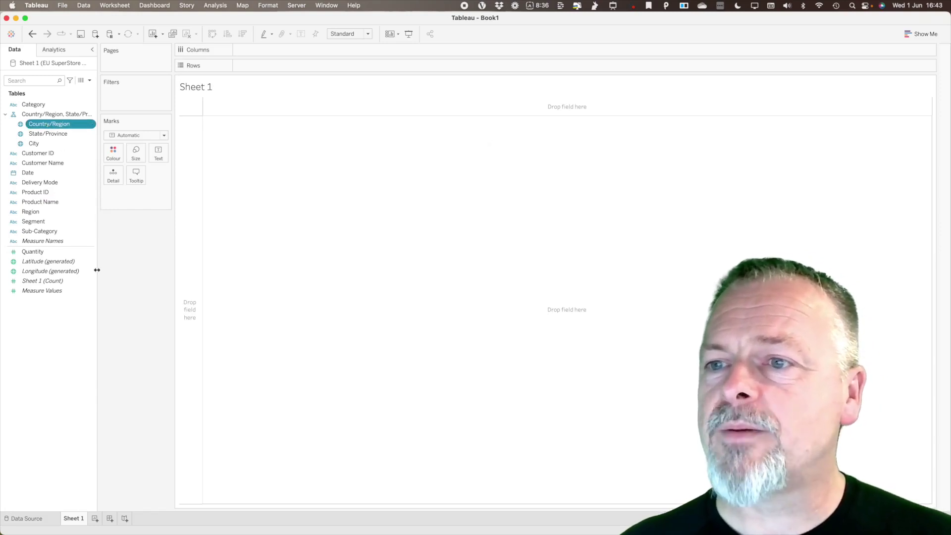
left_click(33, 254, "super")
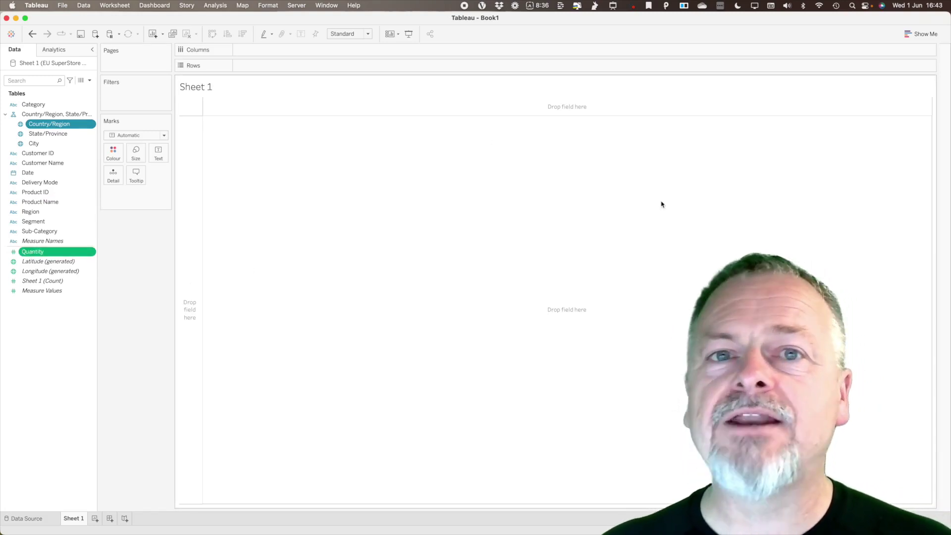
left_click(922, 35)
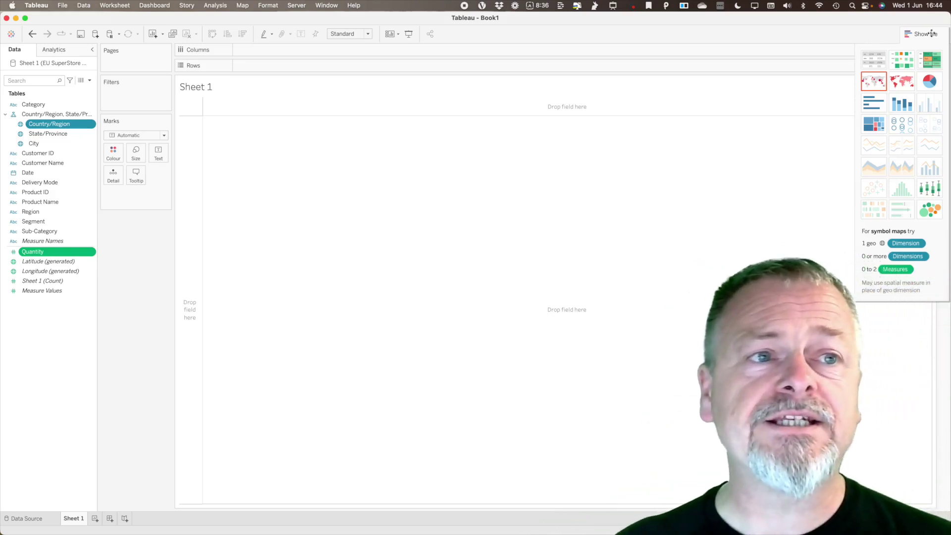
left_click(874, 125)
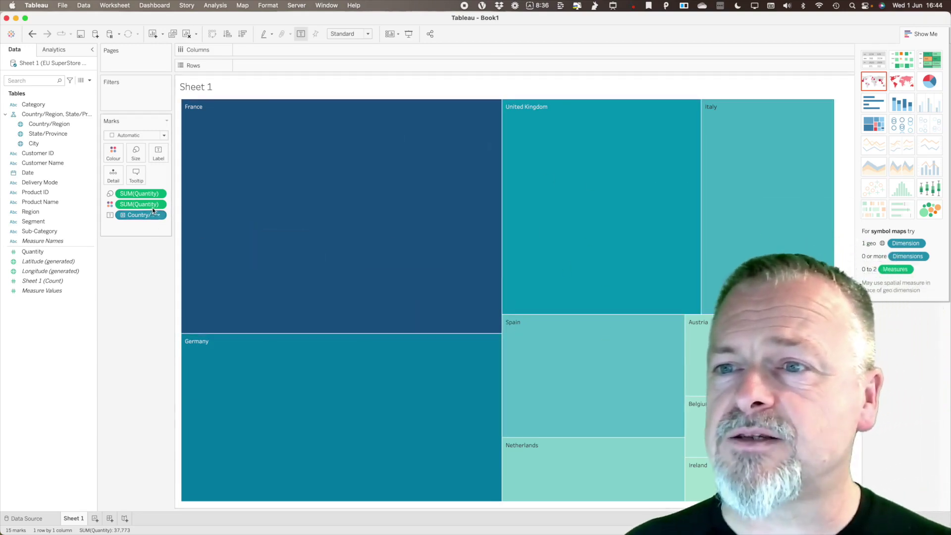
mouse_move(285, 200)
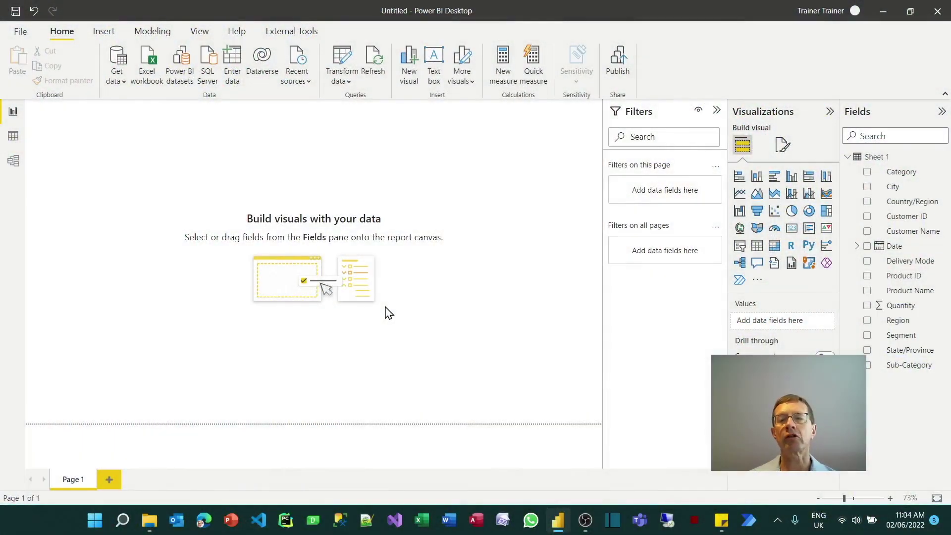
Step: Place and enlarge a Power BI treemap with Country/Region as categories sized by Quantity
left_click(826, 212)
left_click_drag(98, 130, 207, 179)
left_click_drag(262, 271, 347, 331)
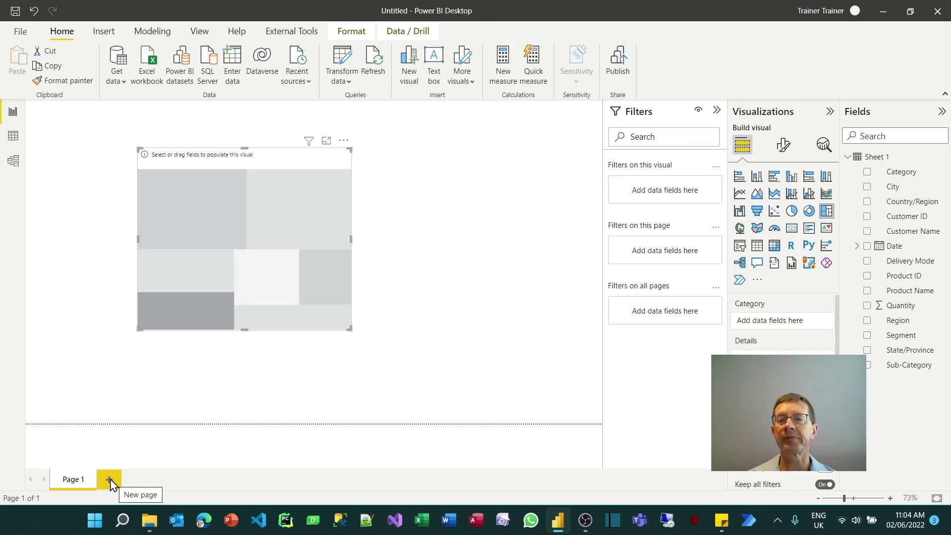
left_click(866, 203)
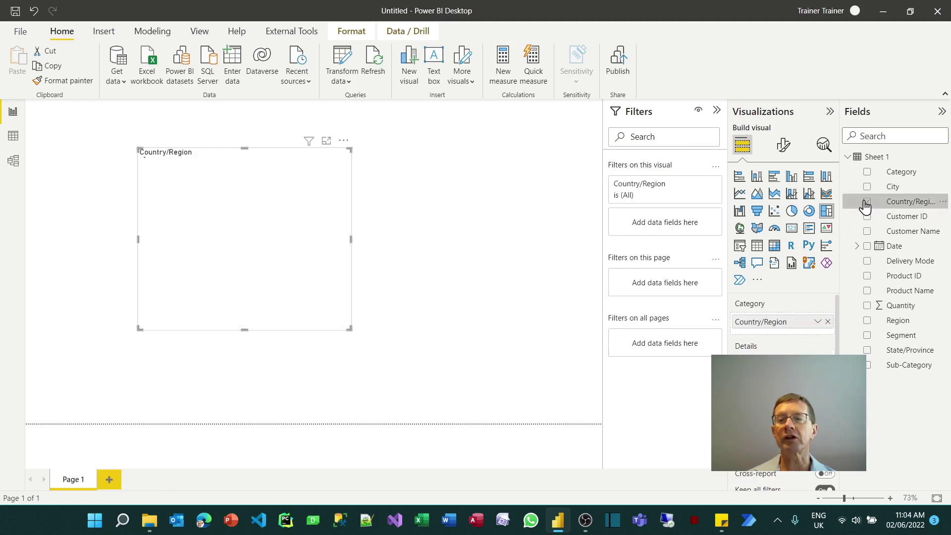
left_click(866, 307)
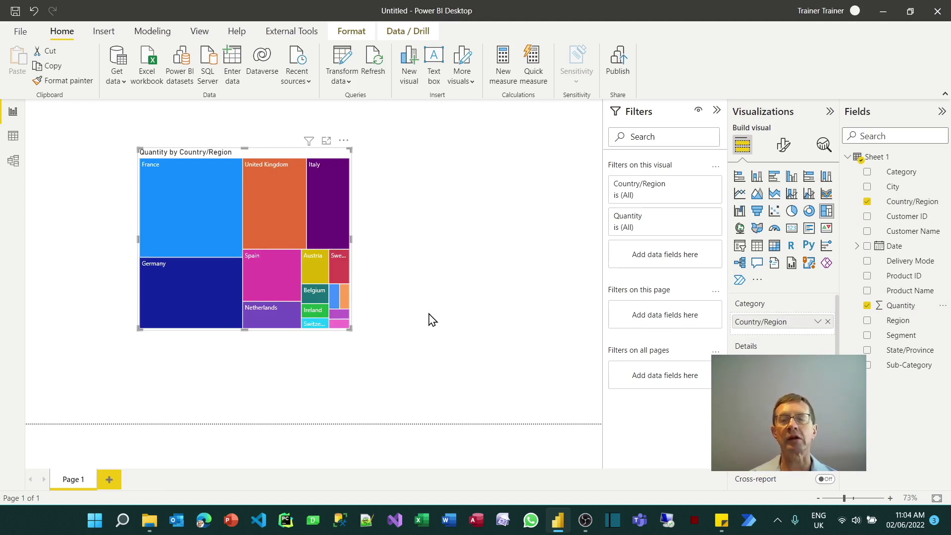
left_click(778, 151)
Step: Apply a Gradient conditional colour format to the treemap tiles through the fx advanced controls
left_click(737, 256)
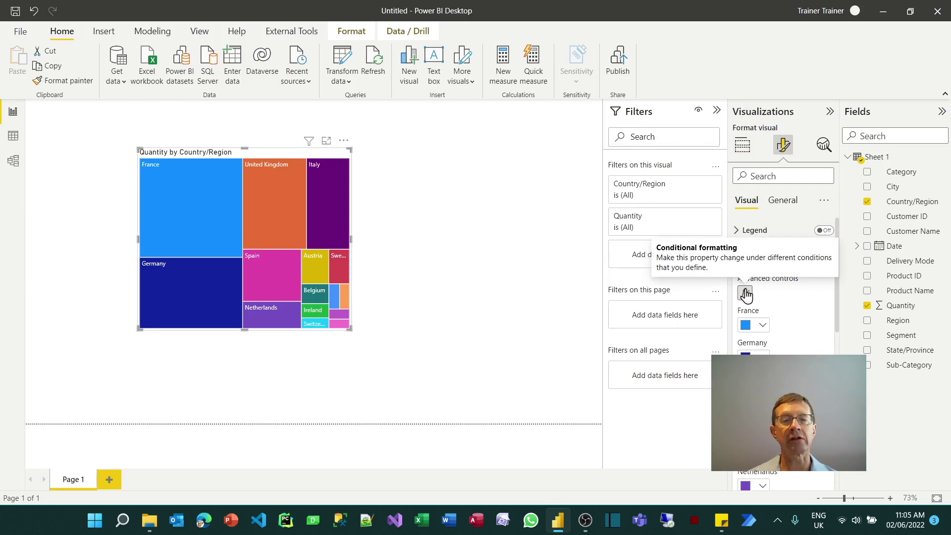
left_click(746, 293)
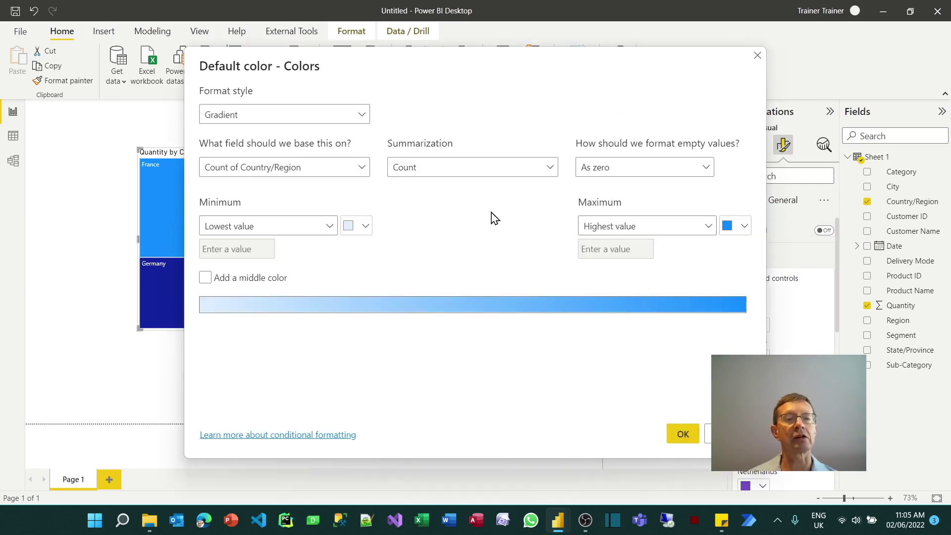
left_click(353, 115)
left_click(350, 118)
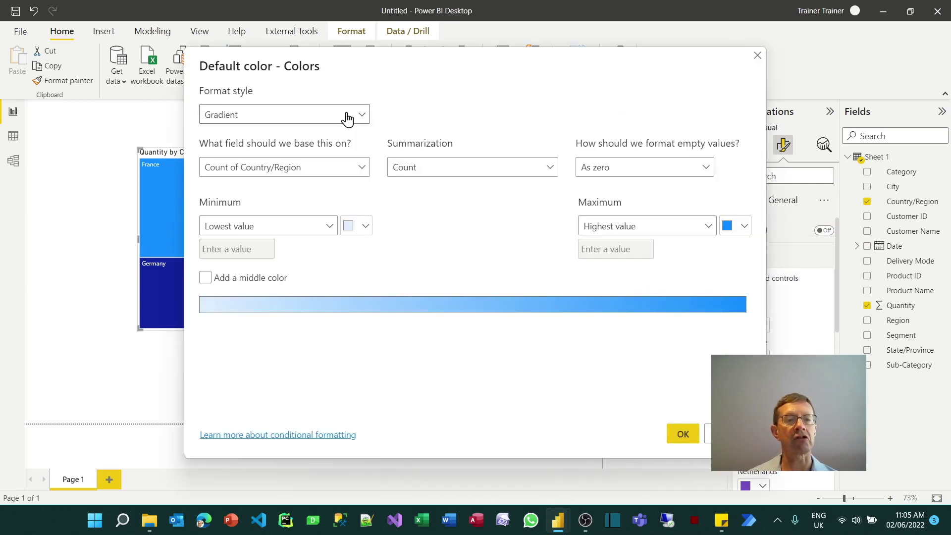
left_click(682, 434)
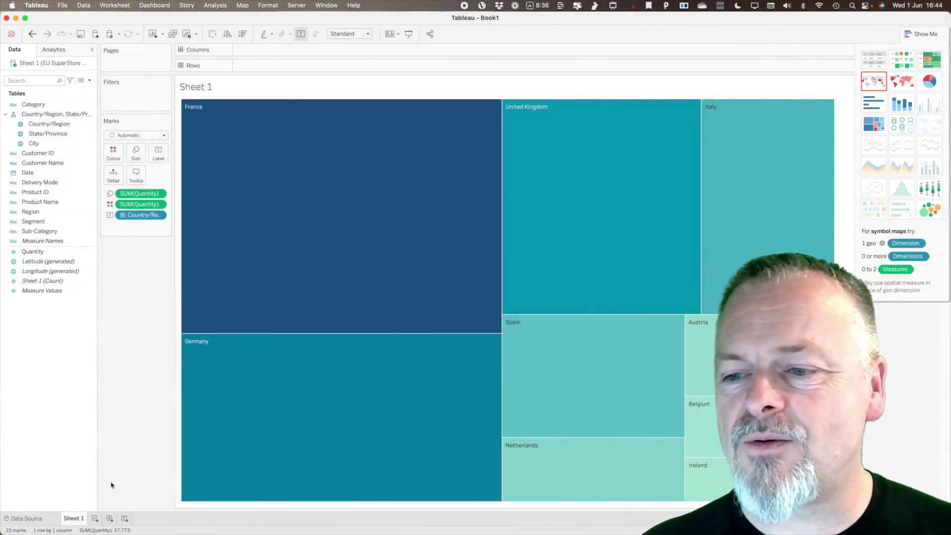
Step: Rename Sheet 1 to Treemap and add a new worksheet named Bar
double_click(73, 518)
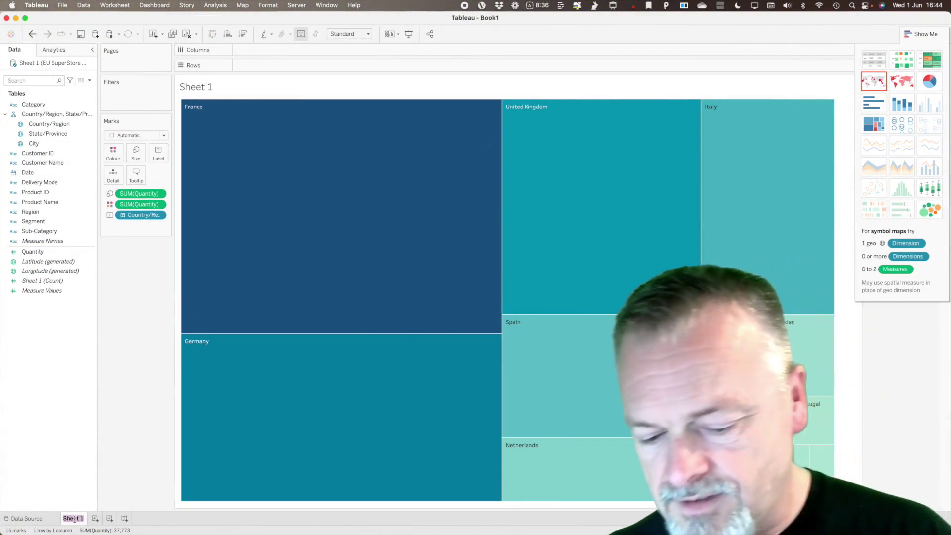
type("Treema")
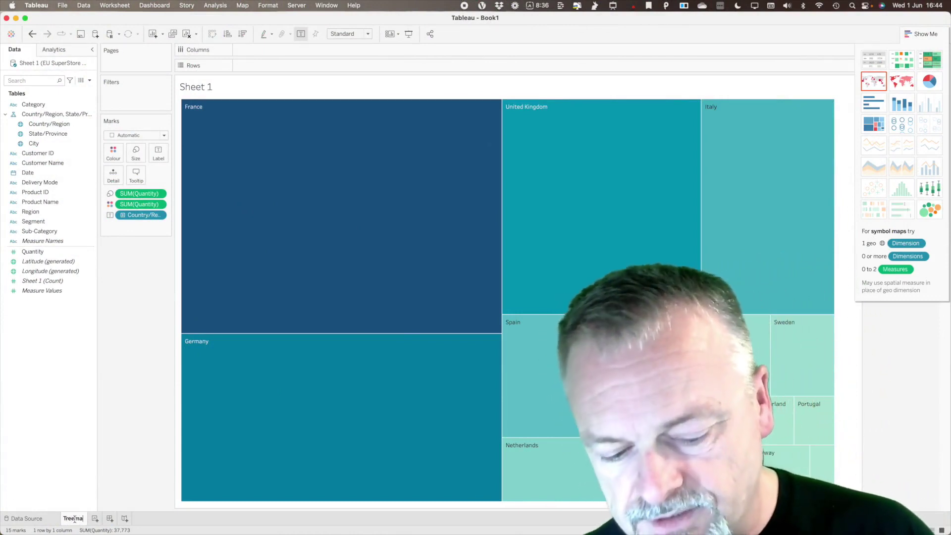
type("p")
key("Return")
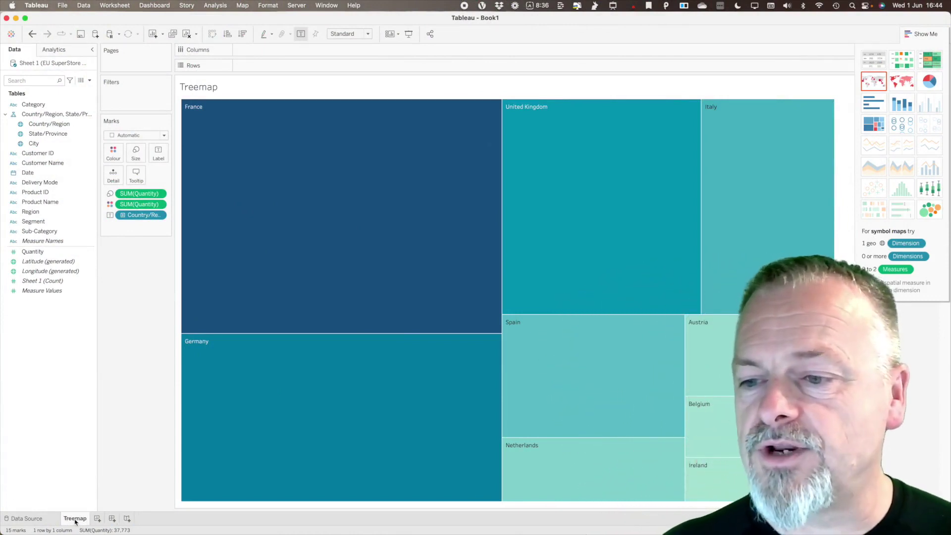
left_click(96, 519)
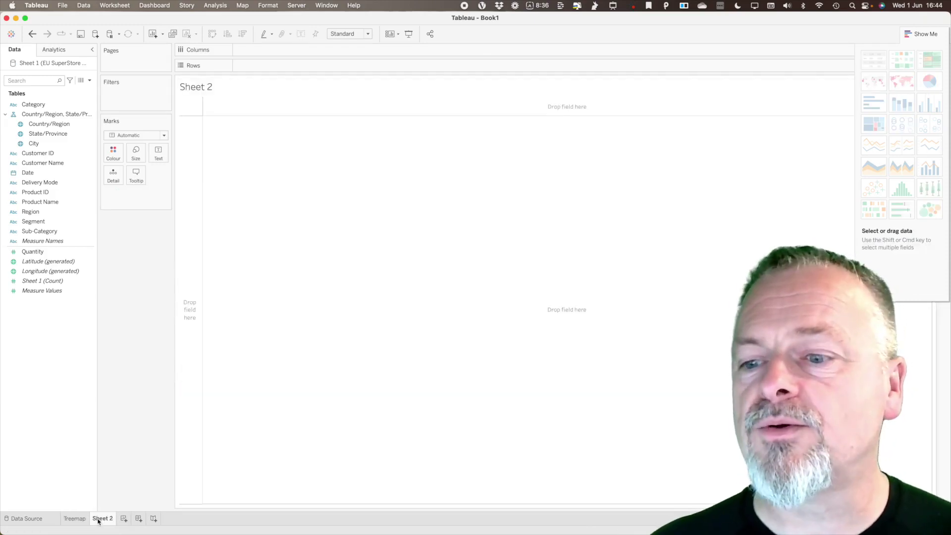
double_click(101, 519)
type("Ba")
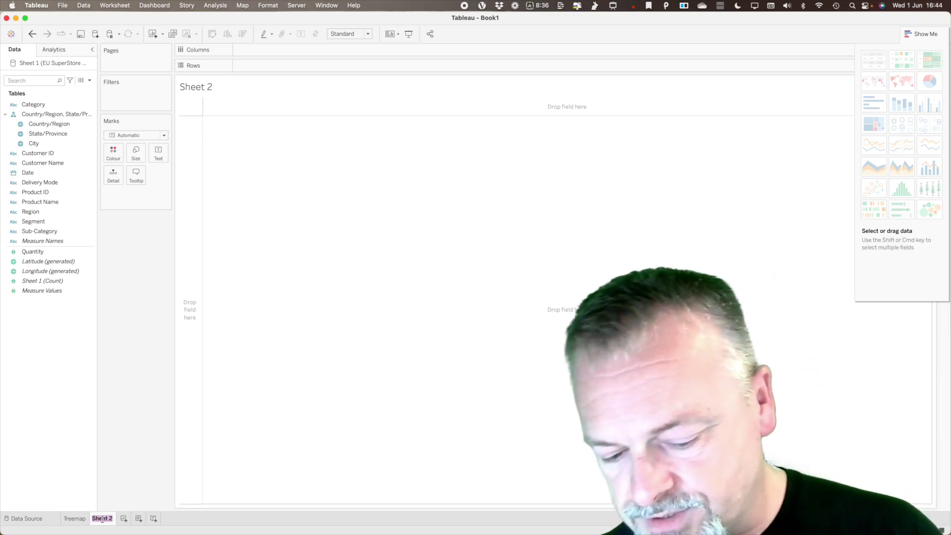
type("r")
key("Return")
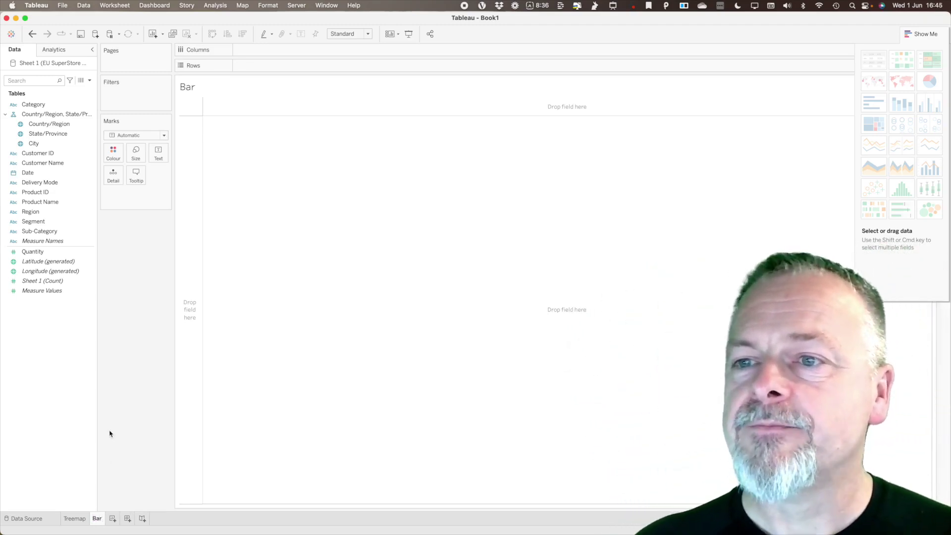
Step: Plot Quantity as horizontal bars per Sub-Category on the Bar sheet
left_click(48, 231)
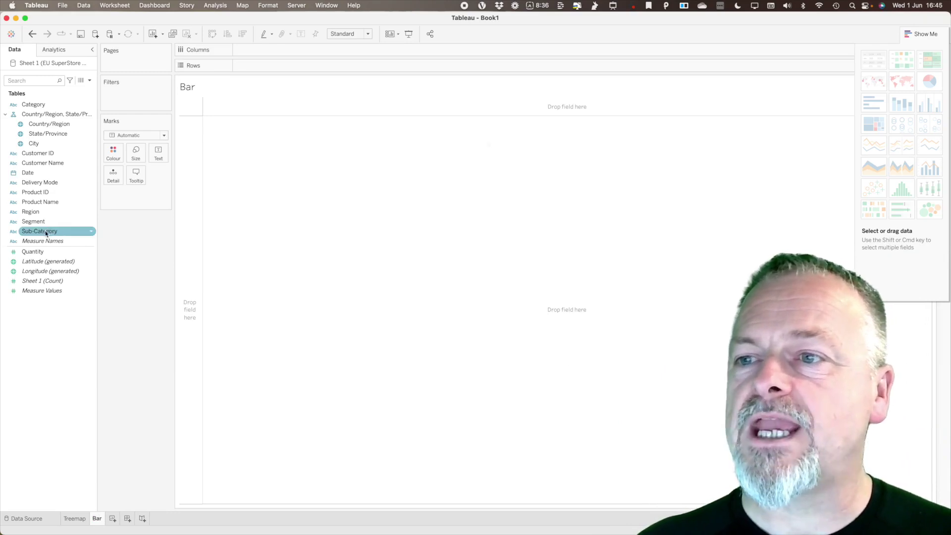
left_click_drag(46, 233, 131, 266)
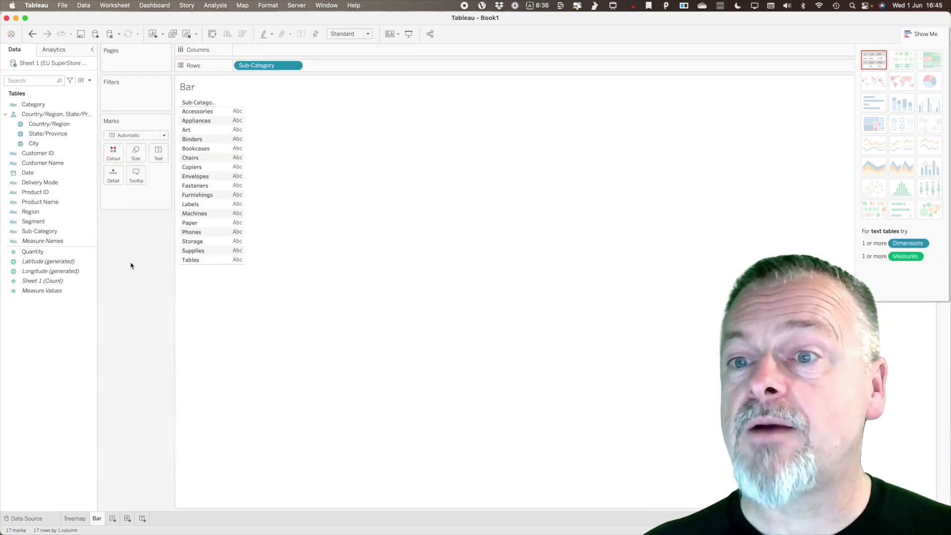
left_click(32, 252)
left_click_drag(33, 252, 257, 50)
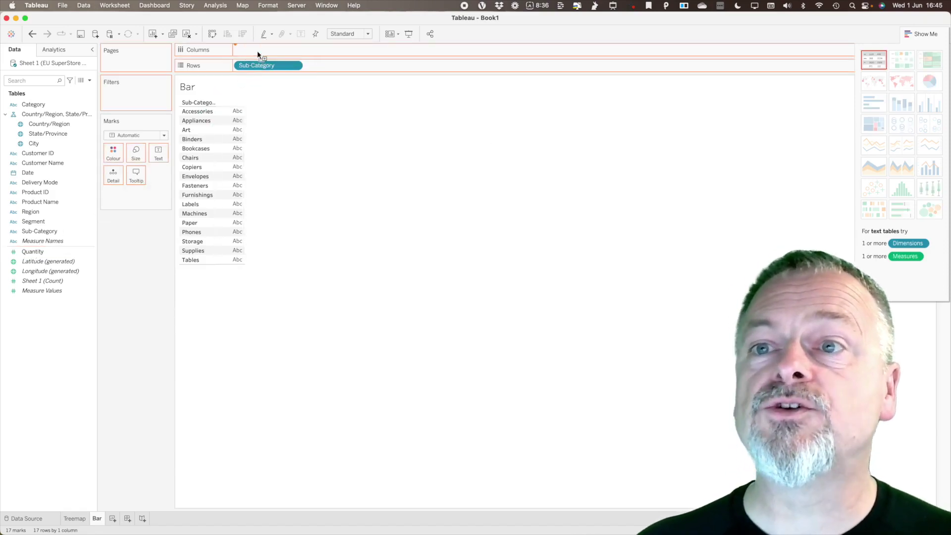
left_click_drag(337, 97, 338, 98)
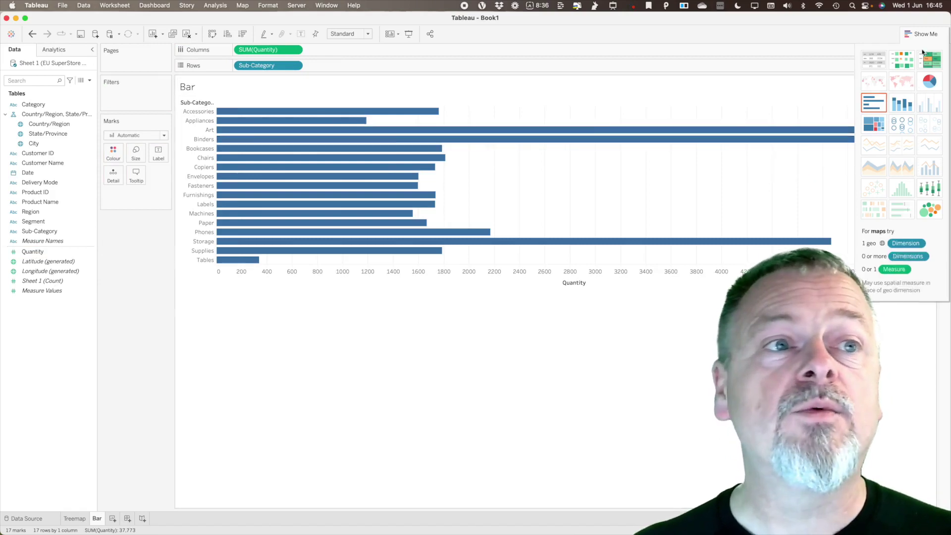
left_click(922, 34)
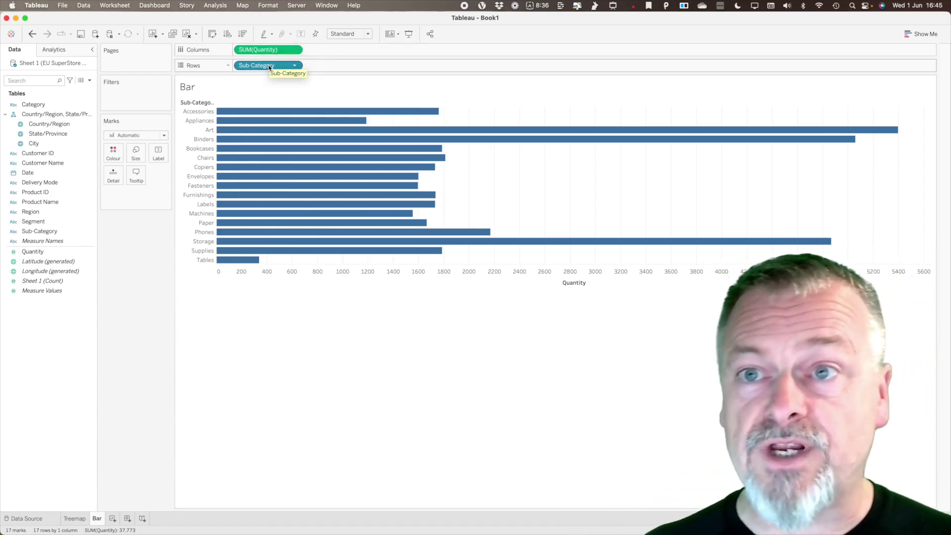
Step: Sort the bars descending, label them with SUM(Quantity), and hide the Quantity axis header
left_click(243, 33)
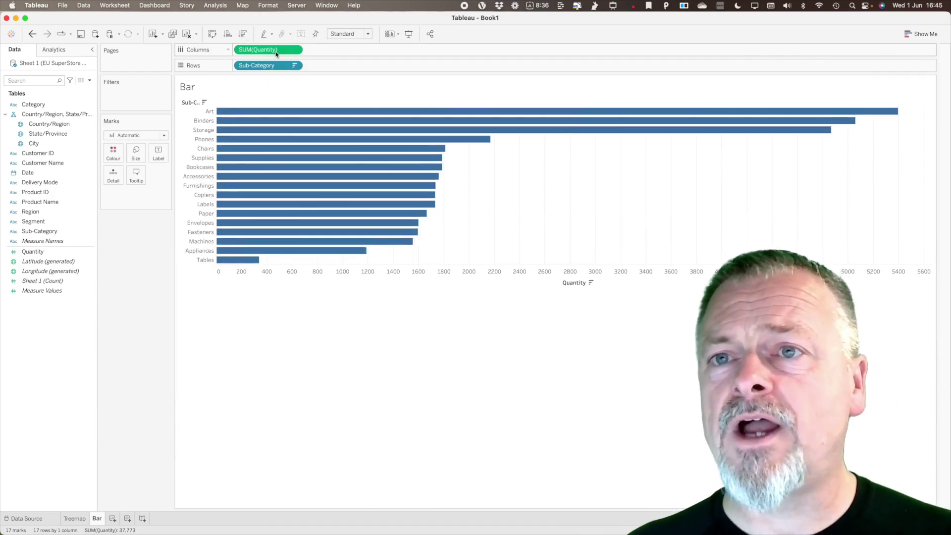
left_click_drag(274, 52, 161, 155)
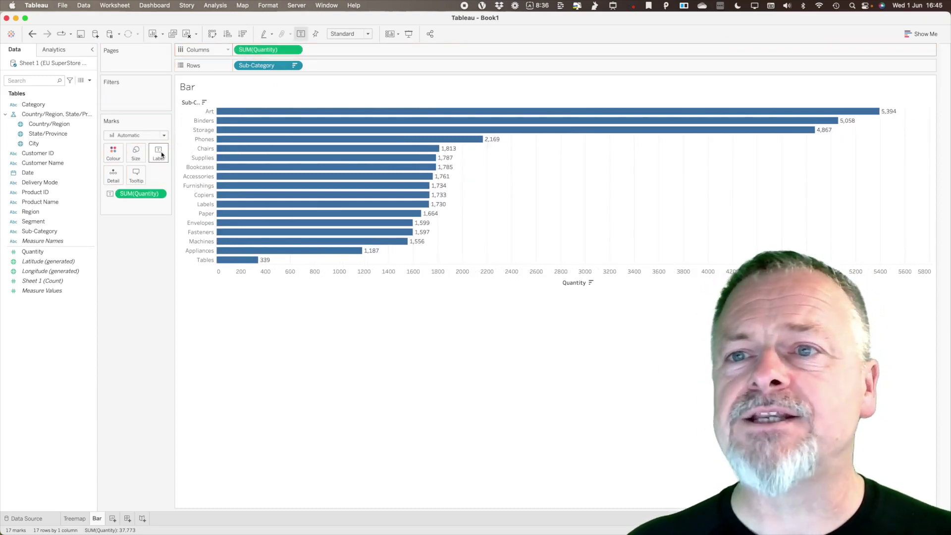
right_click(497, 277)
left_click(521, 325)
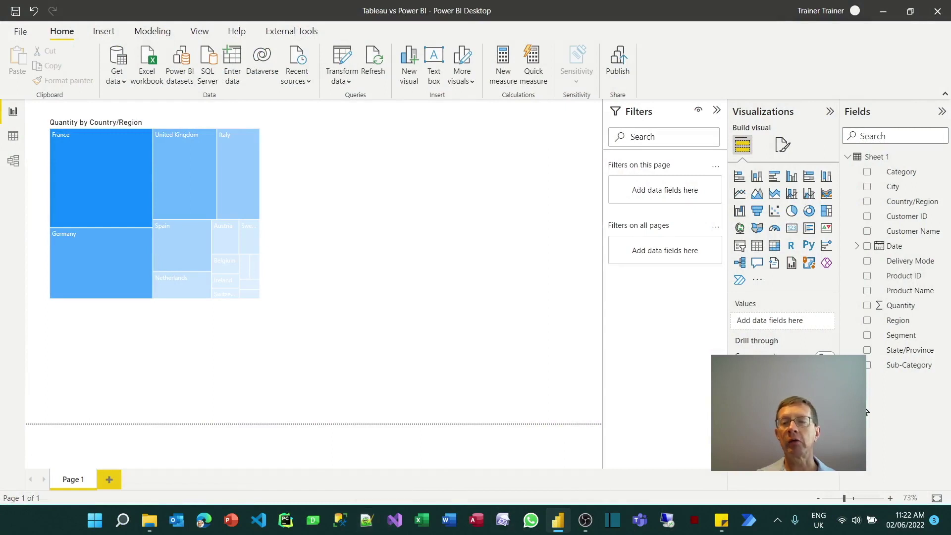
Step: Build a Sub-Category and Quantity table beside the treemap, enlarge it, and make it a bar chart
left_click(869, 367)
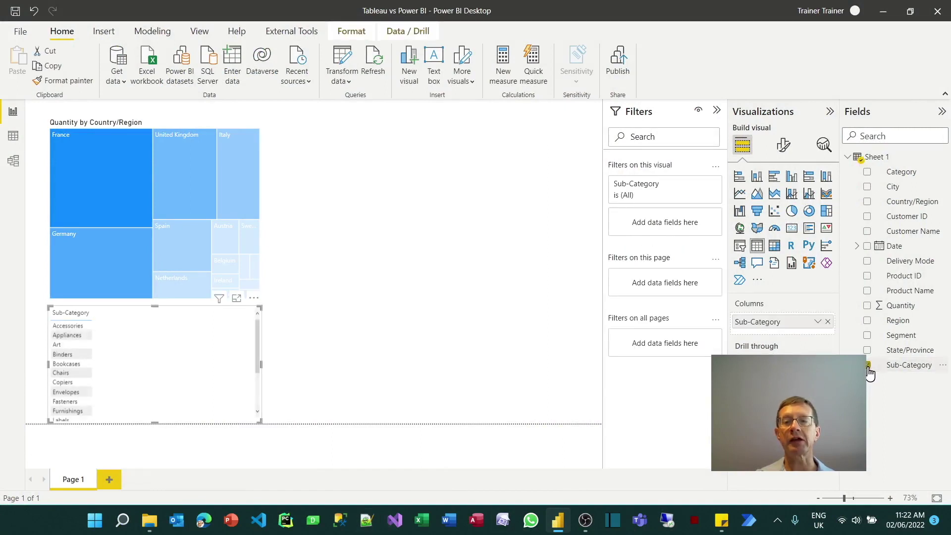
left_click(867, 306)
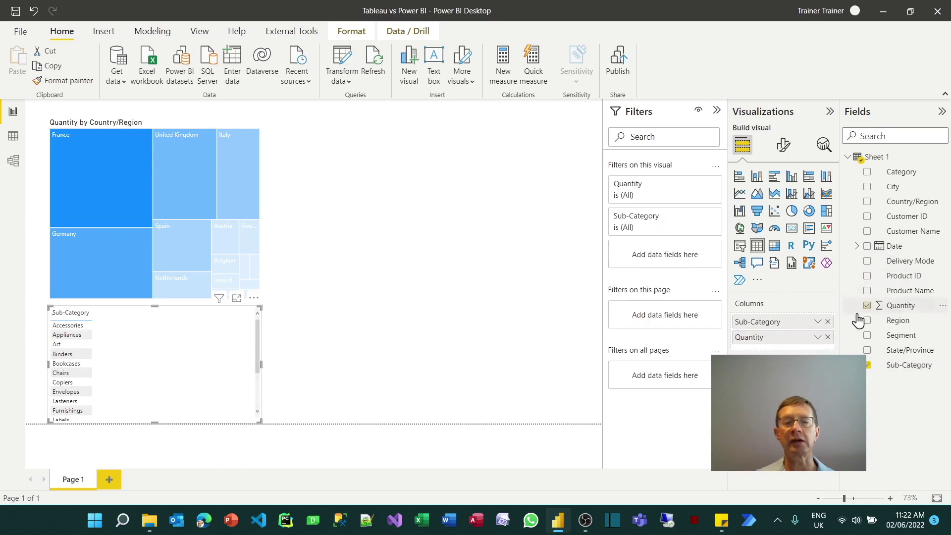
left_click_drag(259, 299, 501, 149)
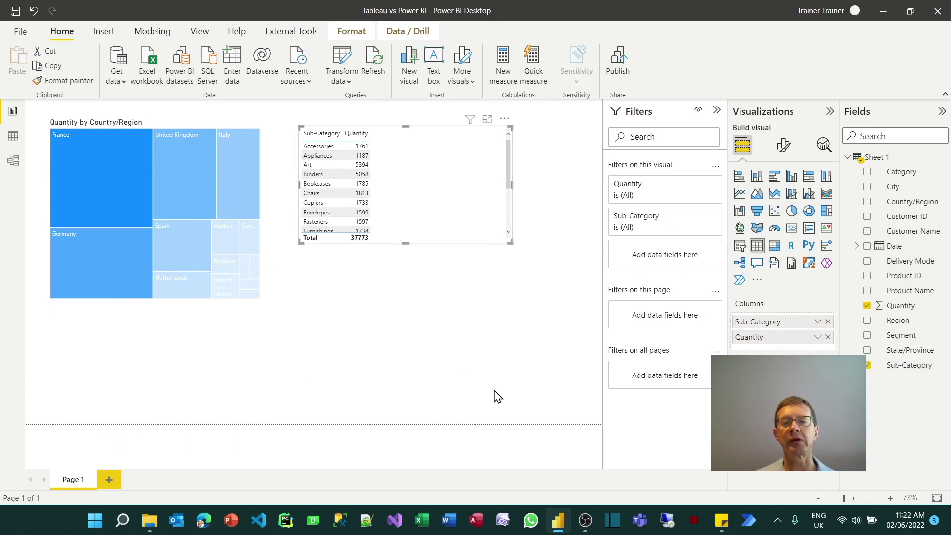
left_click(818, 338)
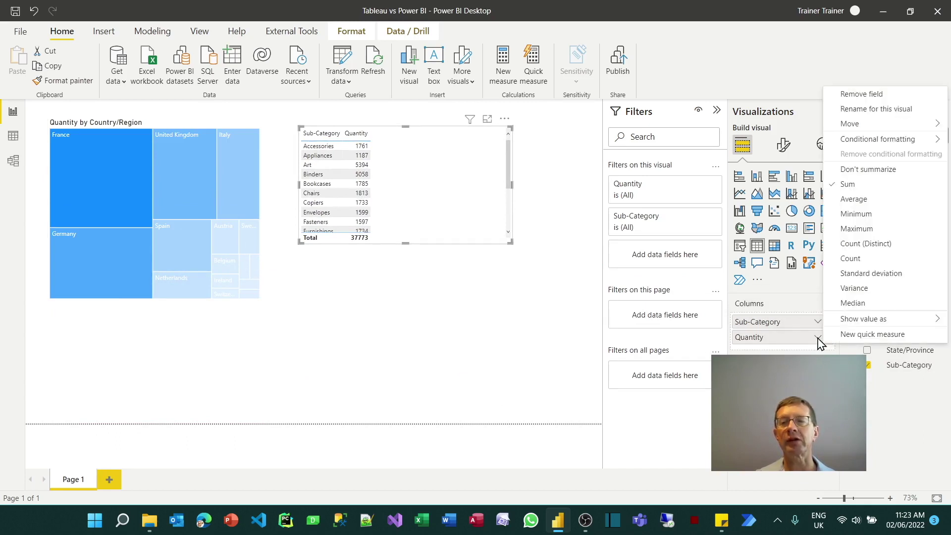
left_click(494, 306)
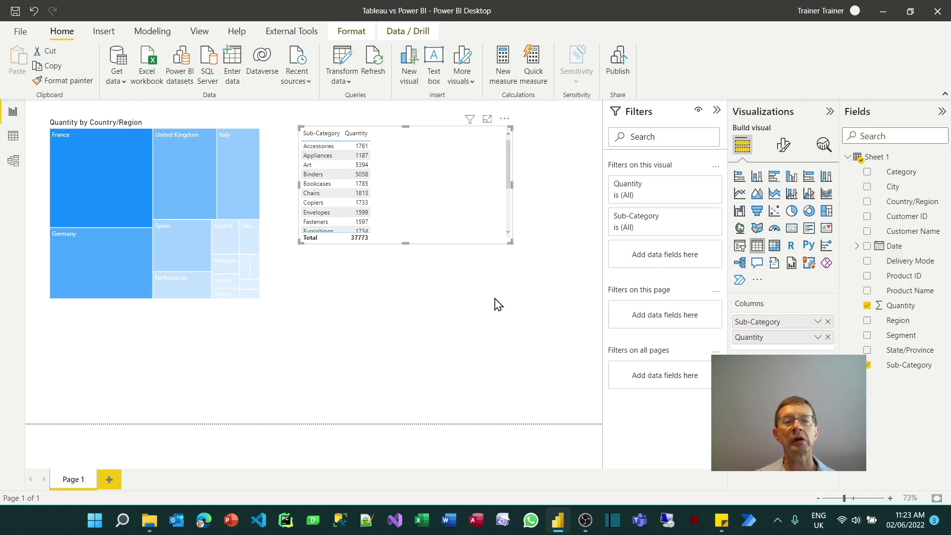
left_click_drag(513, 244, 506, 305)
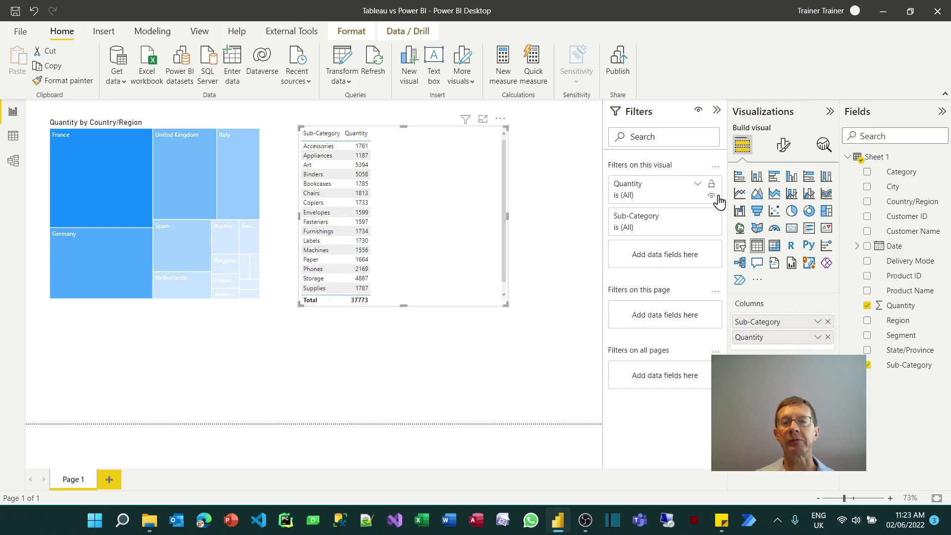
left_click(740, 177)
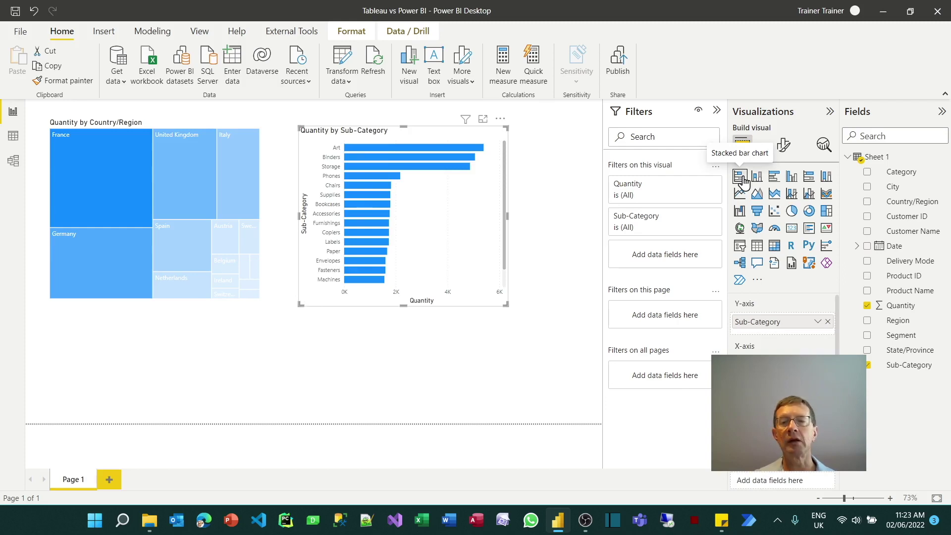
Step: Switch the bar chart's X-axis off and turn Data labels on
left_click(783, 145)
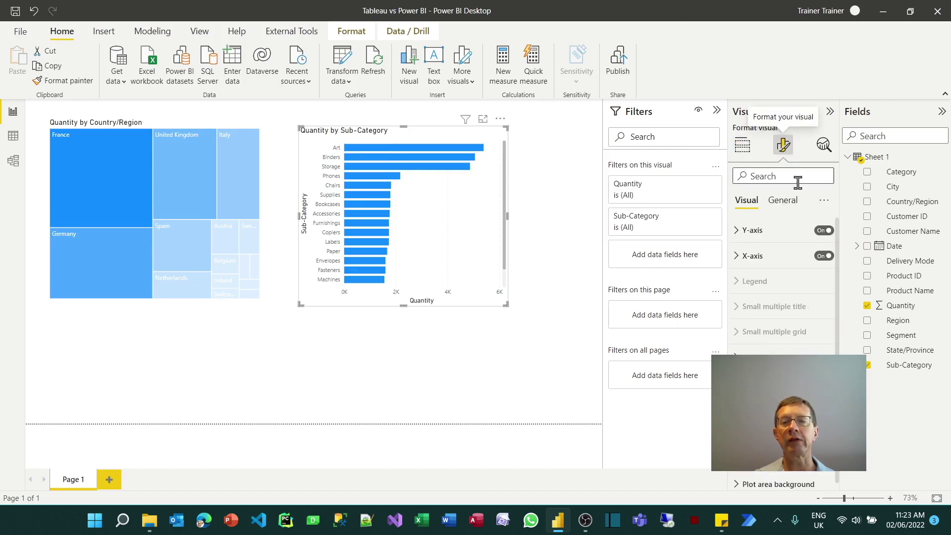
left_click(822, 256)
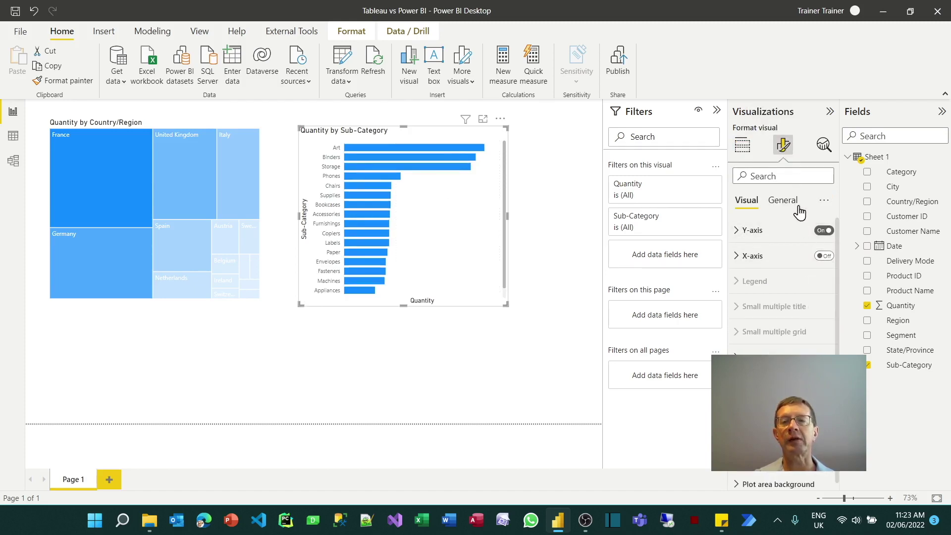
left_click(785, 177)
type("label")
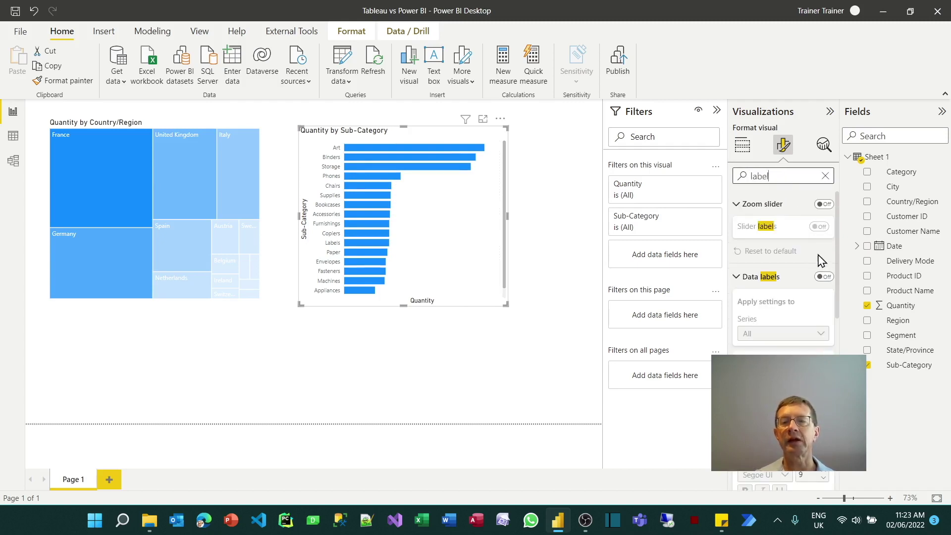
left_click(824, 277)
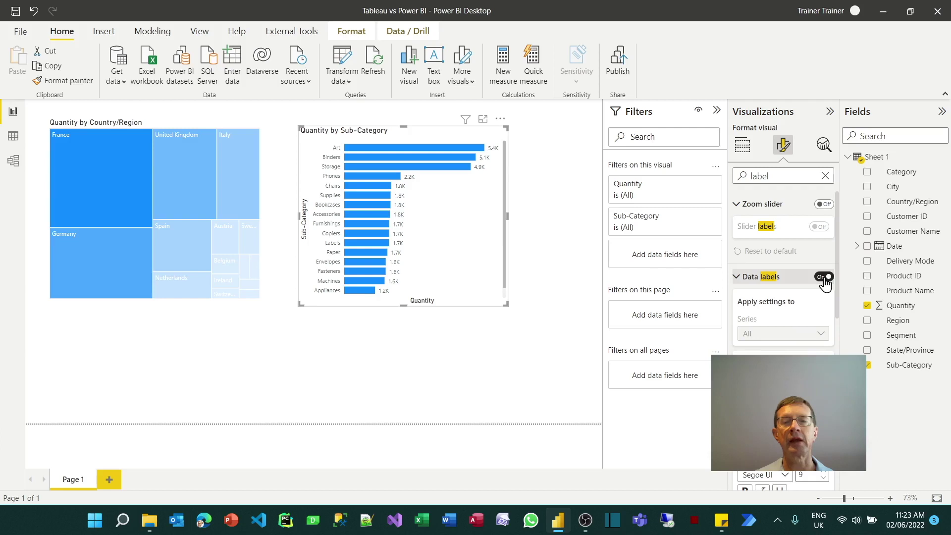
left_click(501, 120)
mouse_move(546, 198)
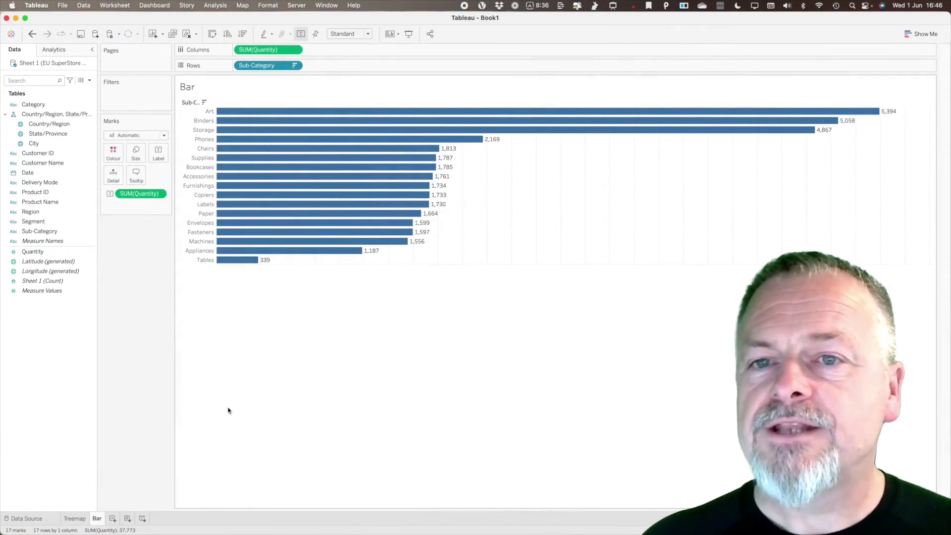
Step: Add a worksheet named Line and place Quantity on its Rows
left_click(114, 522)
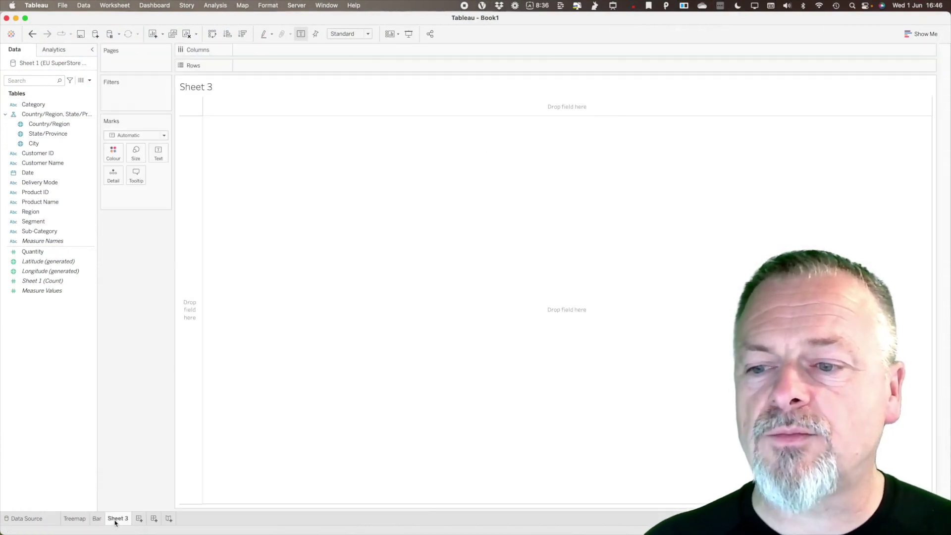
double_click(114, 519)
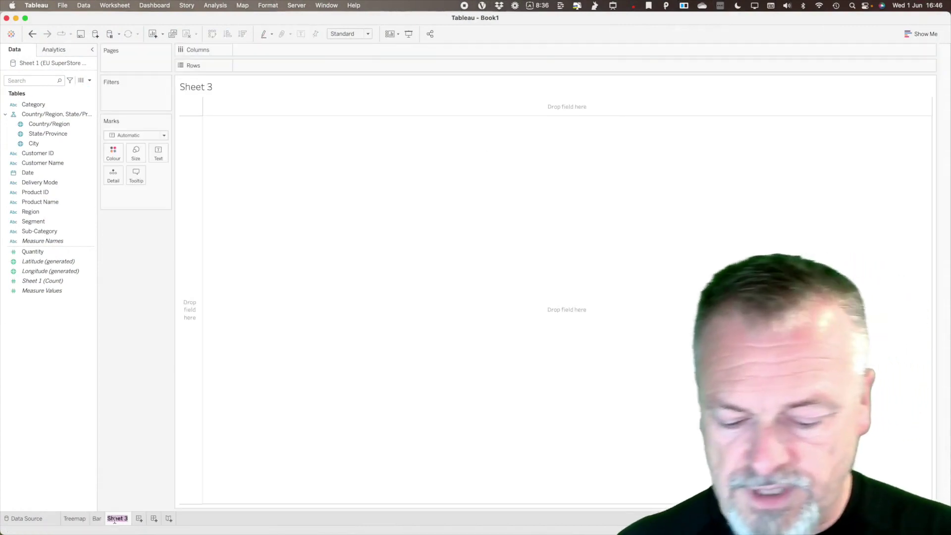
type("Line")
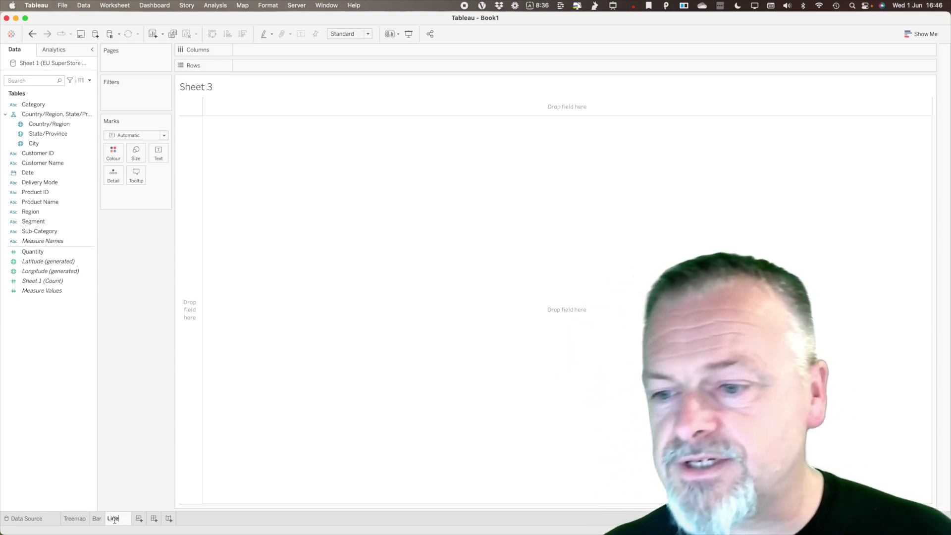
key("Return")
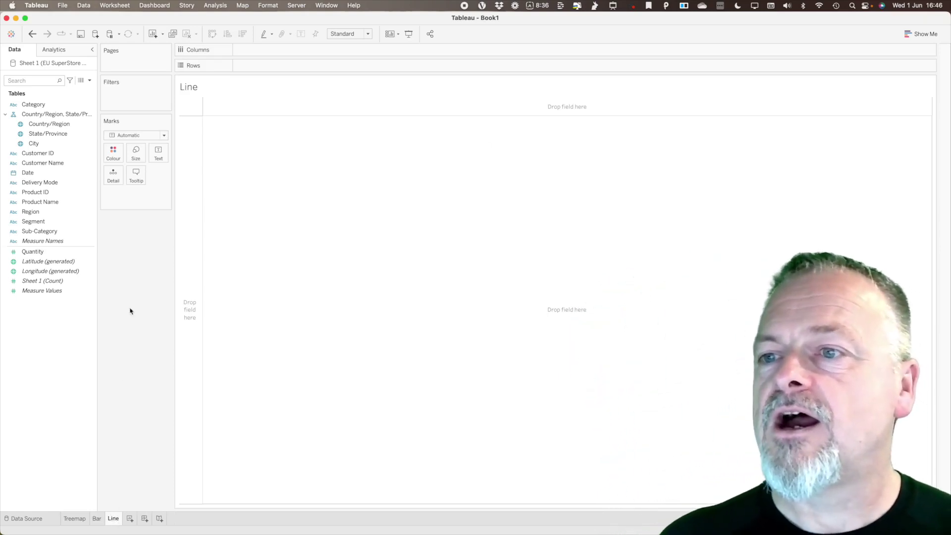
left_click_drag(37, 252, 188, 243)
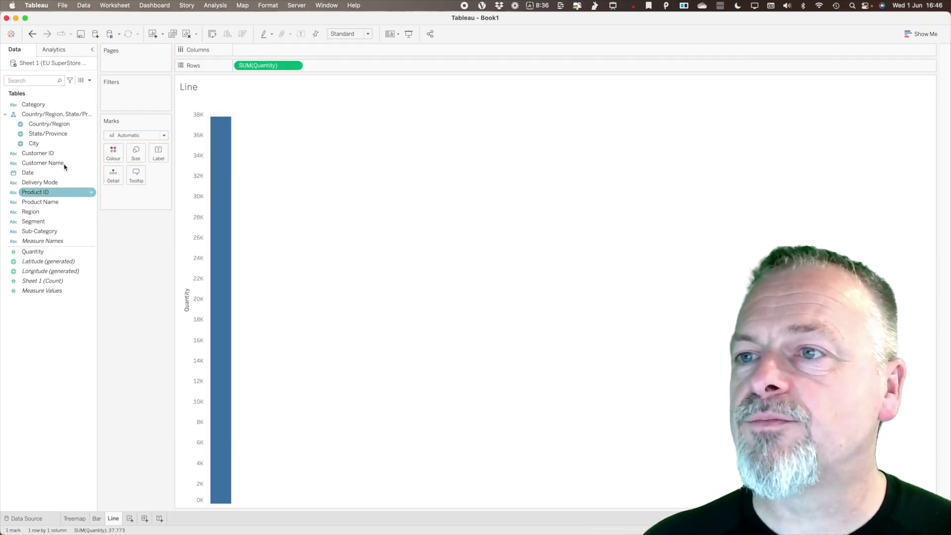
Step: Plot Quantity by Month of Date with quarters removed, coloured by YEAR(Date)
left_click(30, 173)
left_click_drag(30, 173, 357, 47)
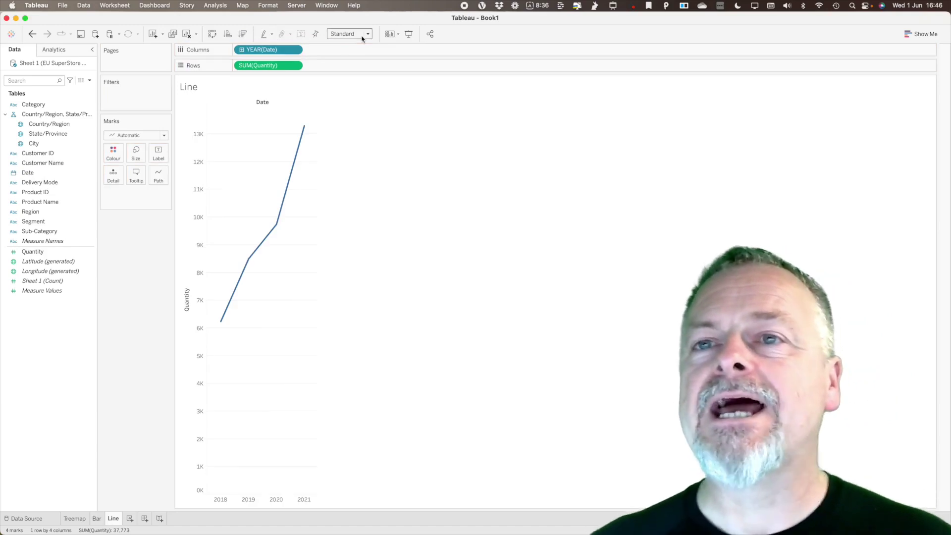
left_click(241, 50)
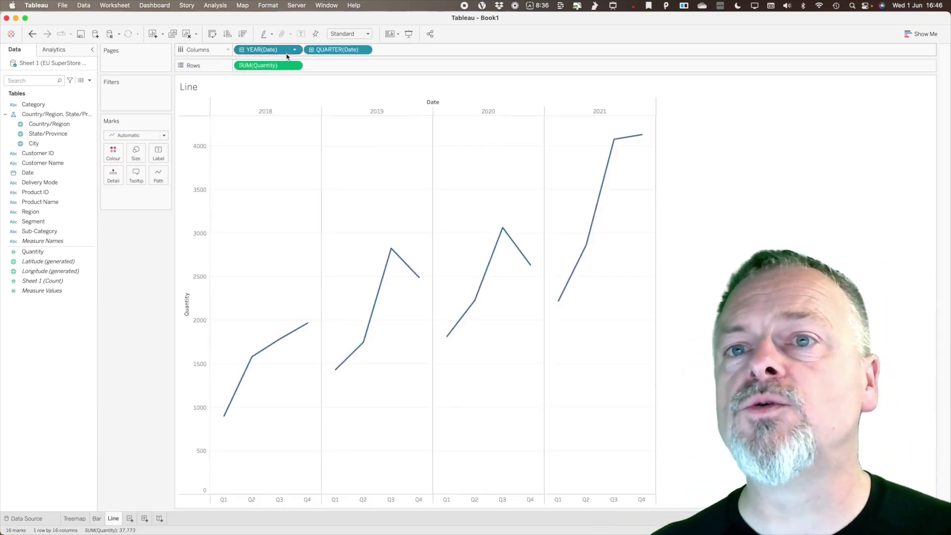
left_click(312, 50)
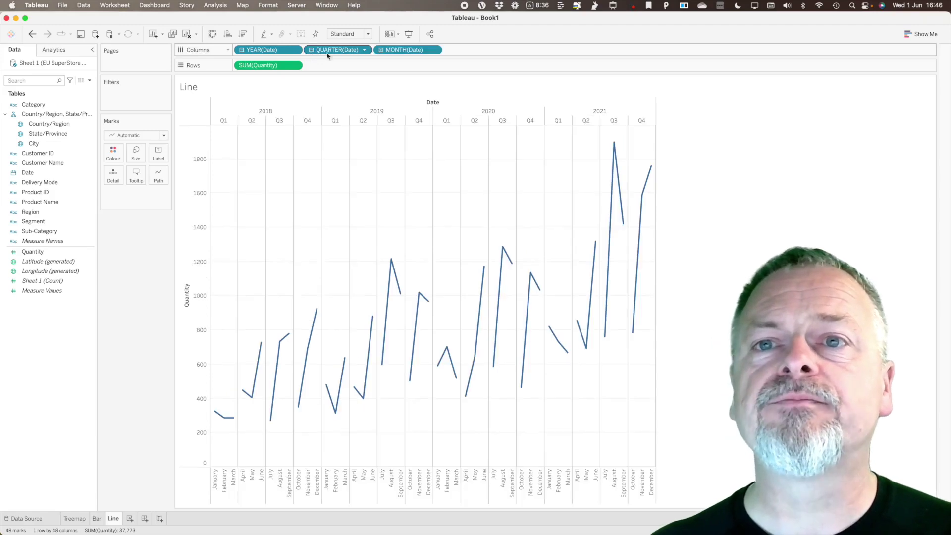
left_click_drag(337, 50, 505, 34)
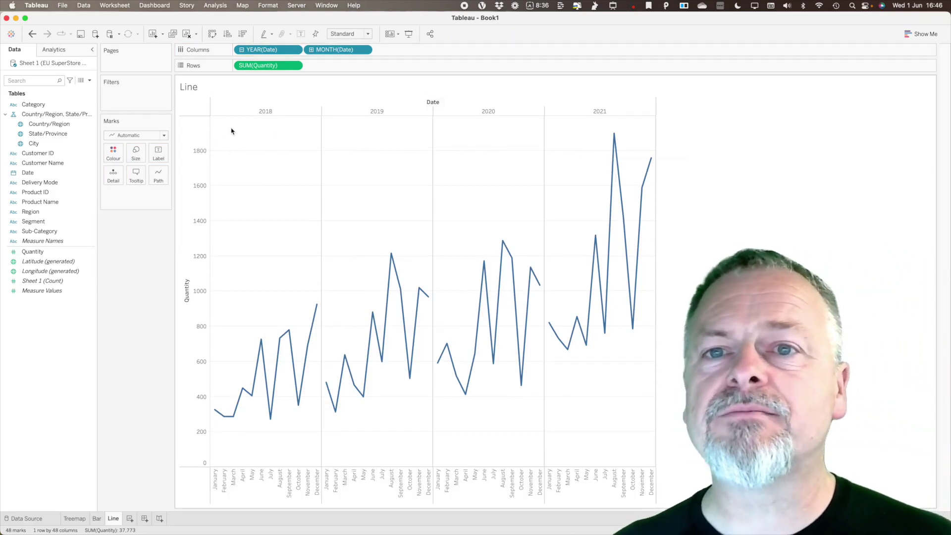
left_click_drag(262, 51, 115, 154)
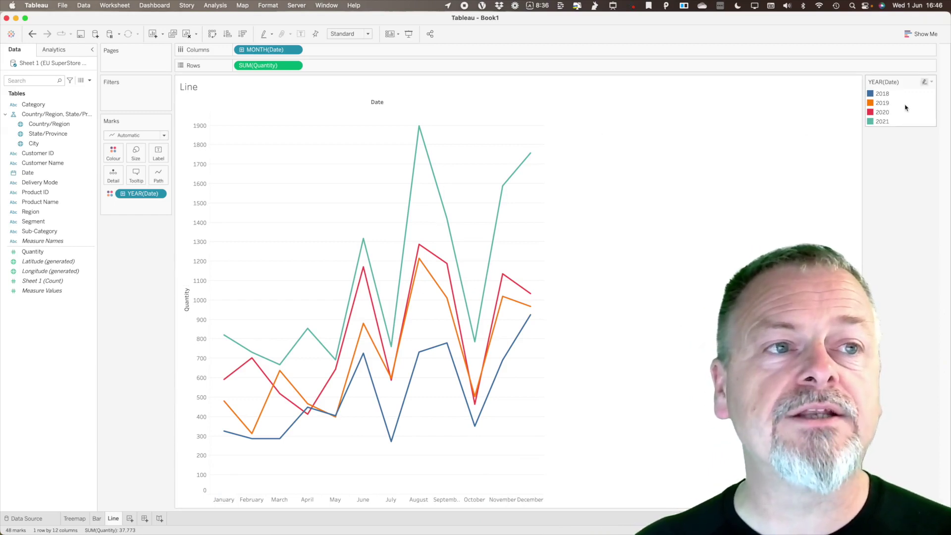
Step: Assign the Grey palette to the 2018–2021 year legend so all years show in grey shades
double_click(890, 106)
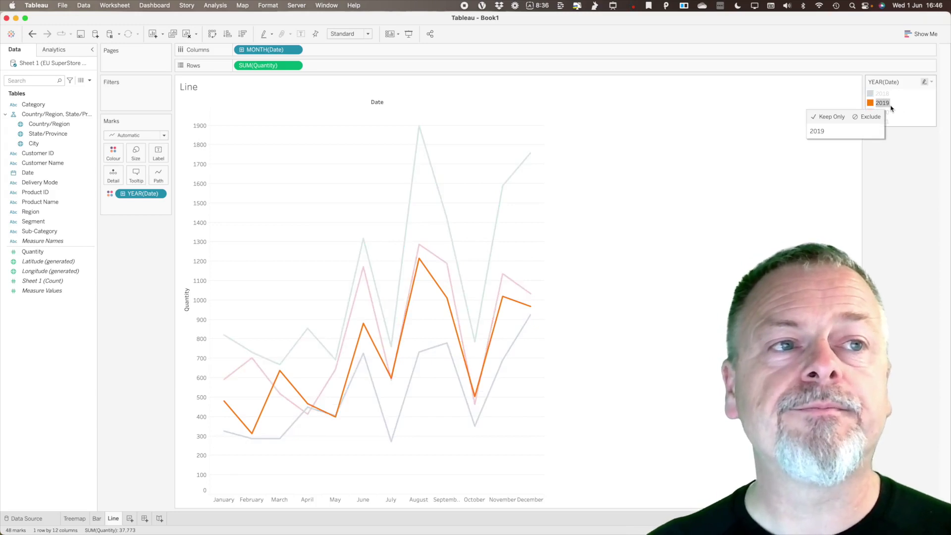
left_click(538, 206)
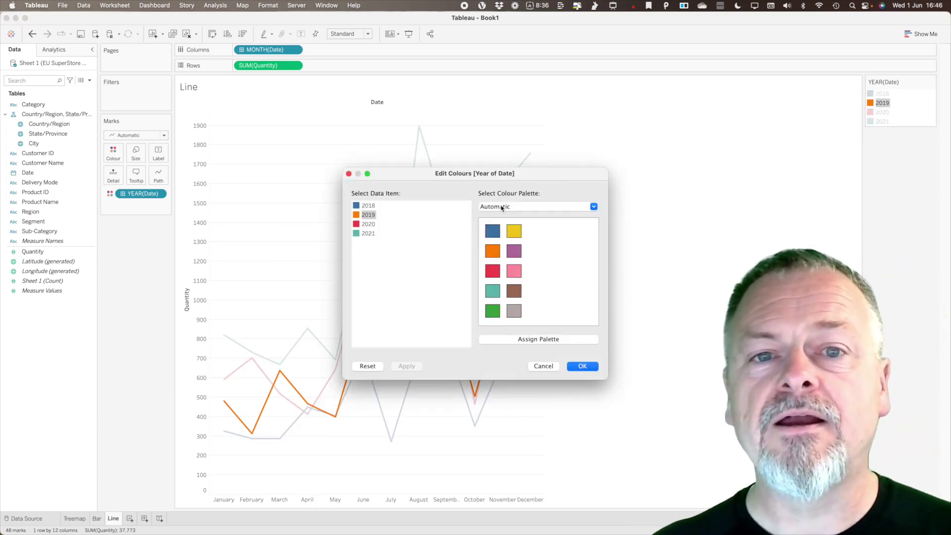
left_click(466, 342)
left_click(512, 341)
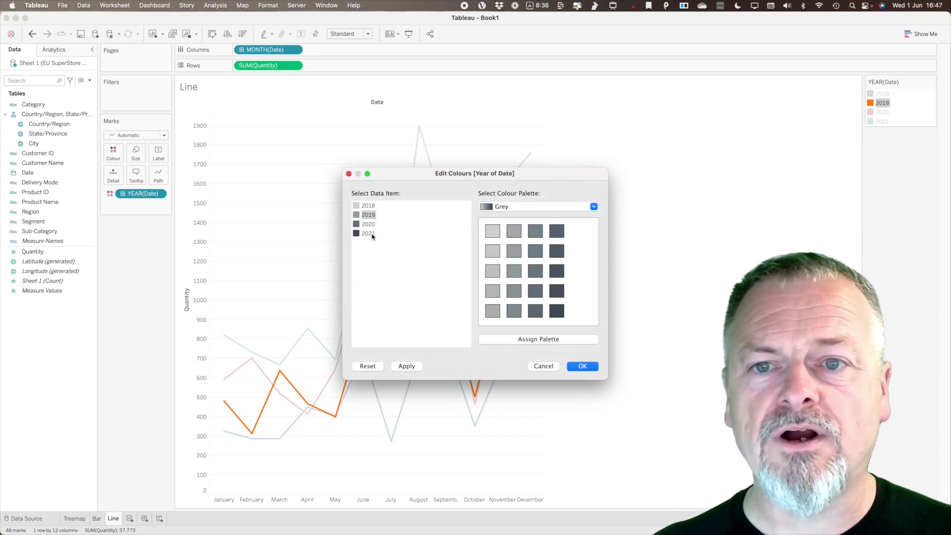
left_click(406, 366)
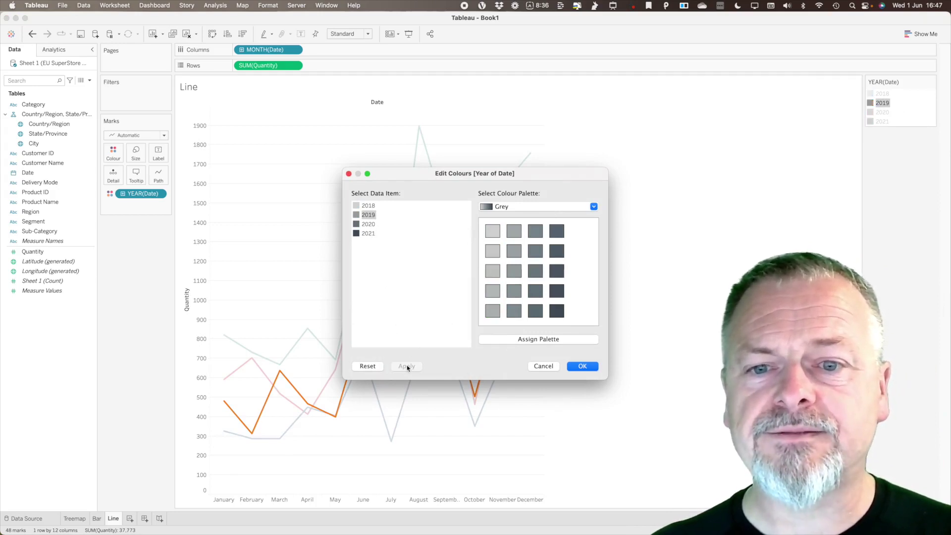
left_click(582, 366)
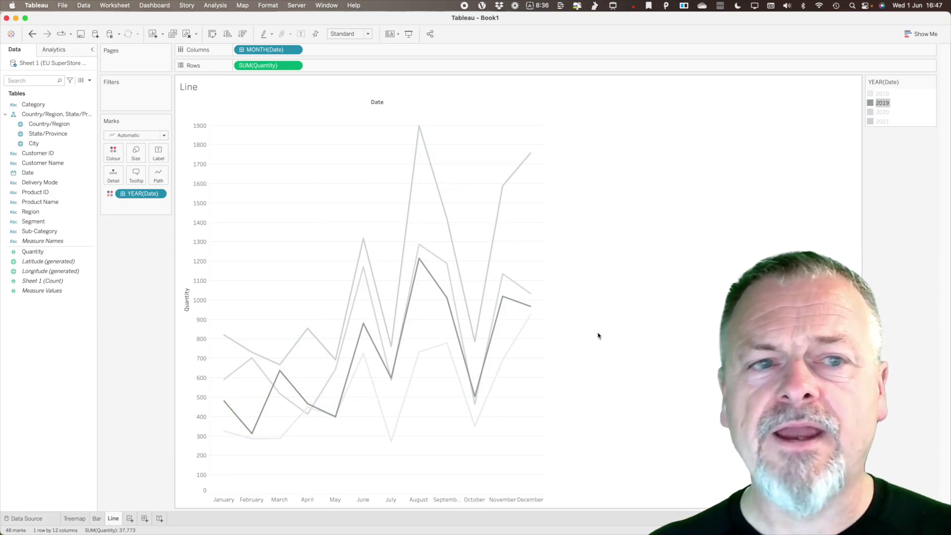
left_click(598, 336)
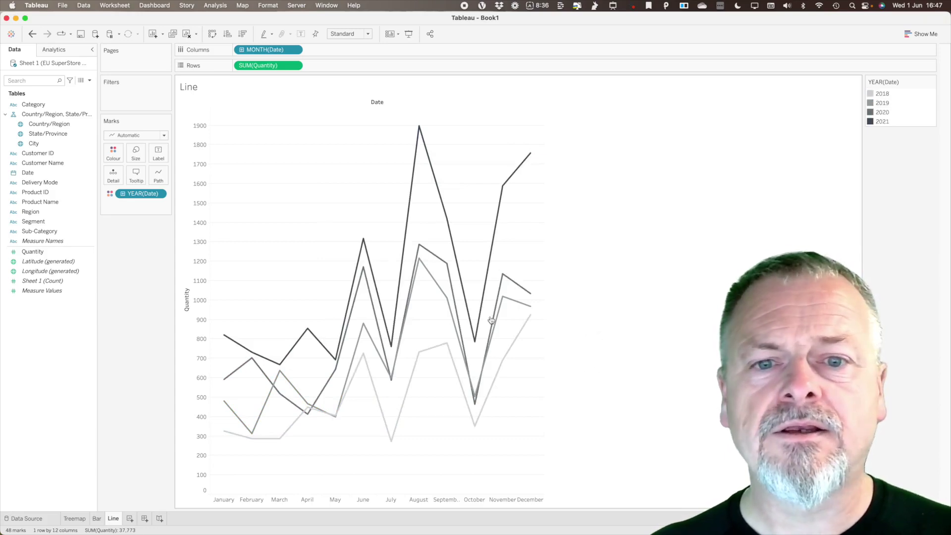